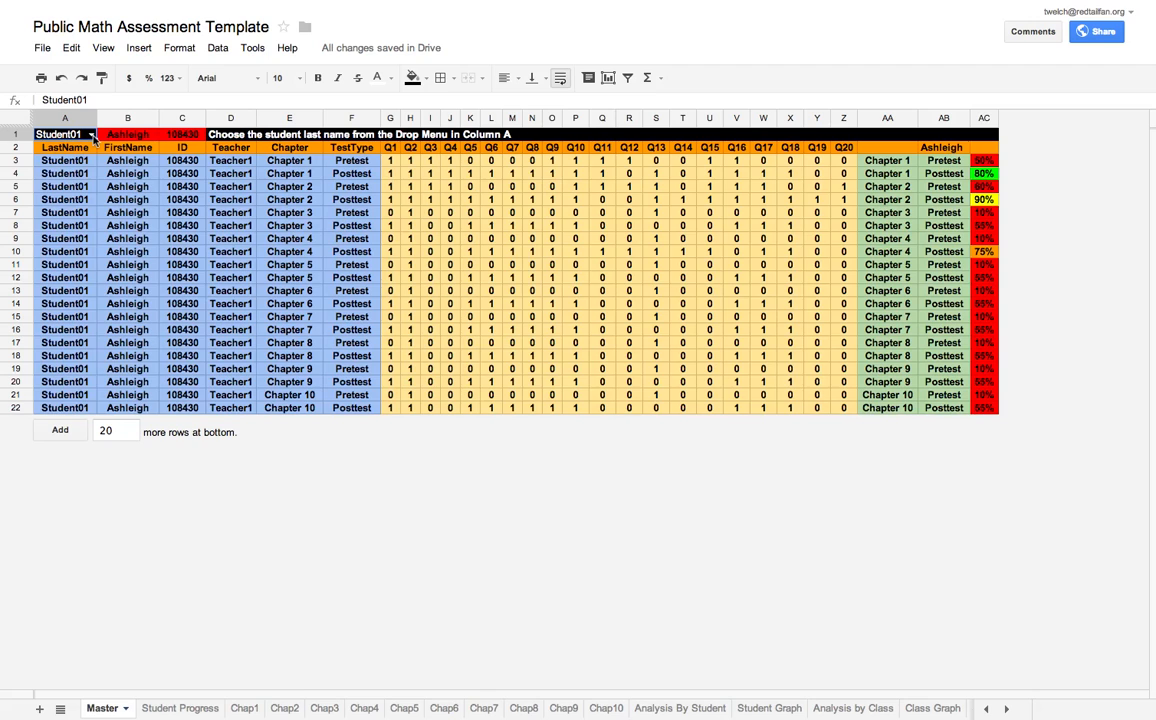
Step: Display the Master sheet results for Student02, Student03 and Student01 in turn through the last-name selector in A1
{"action": "left_click", "coordinate": [91, 134]}
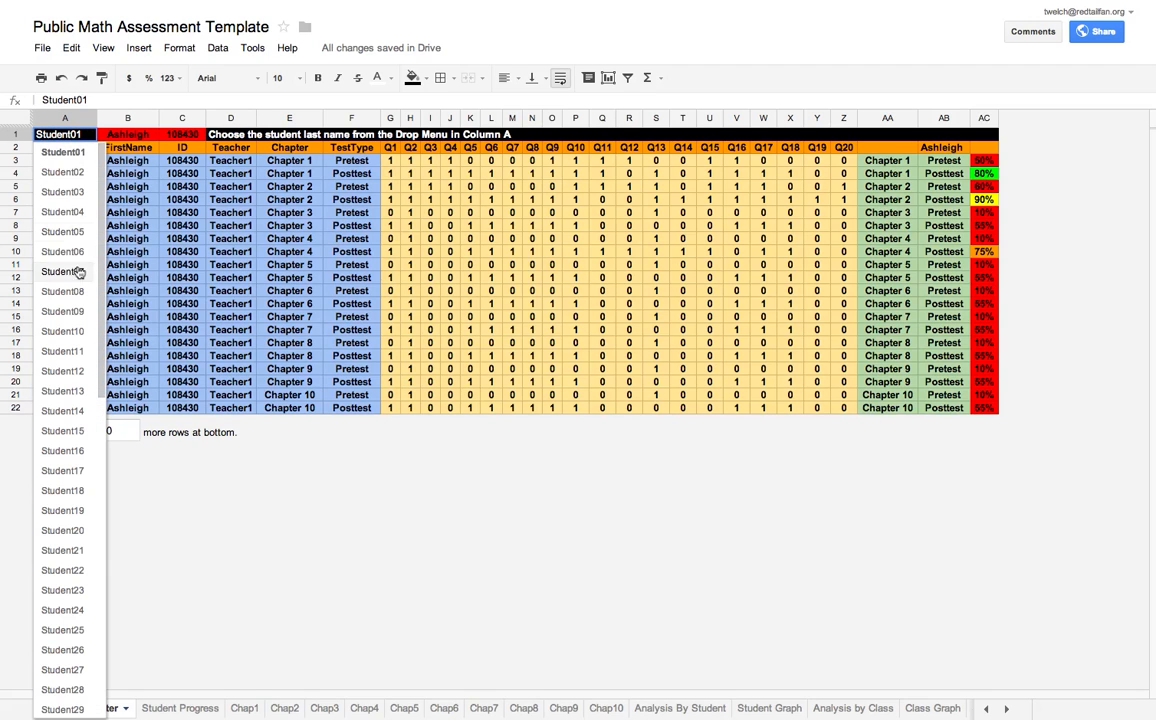
{"action": "left_click", "coordinate": [68, 166]}
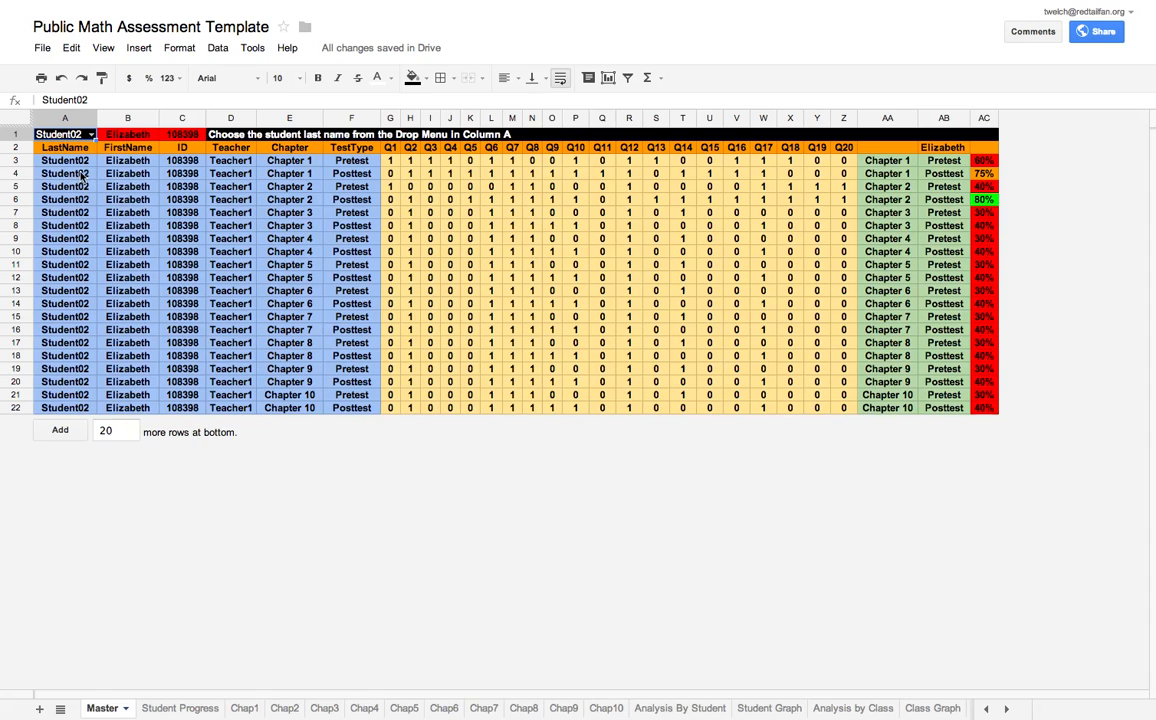
{"action": "left_click", "coordinate": [90, 135]}
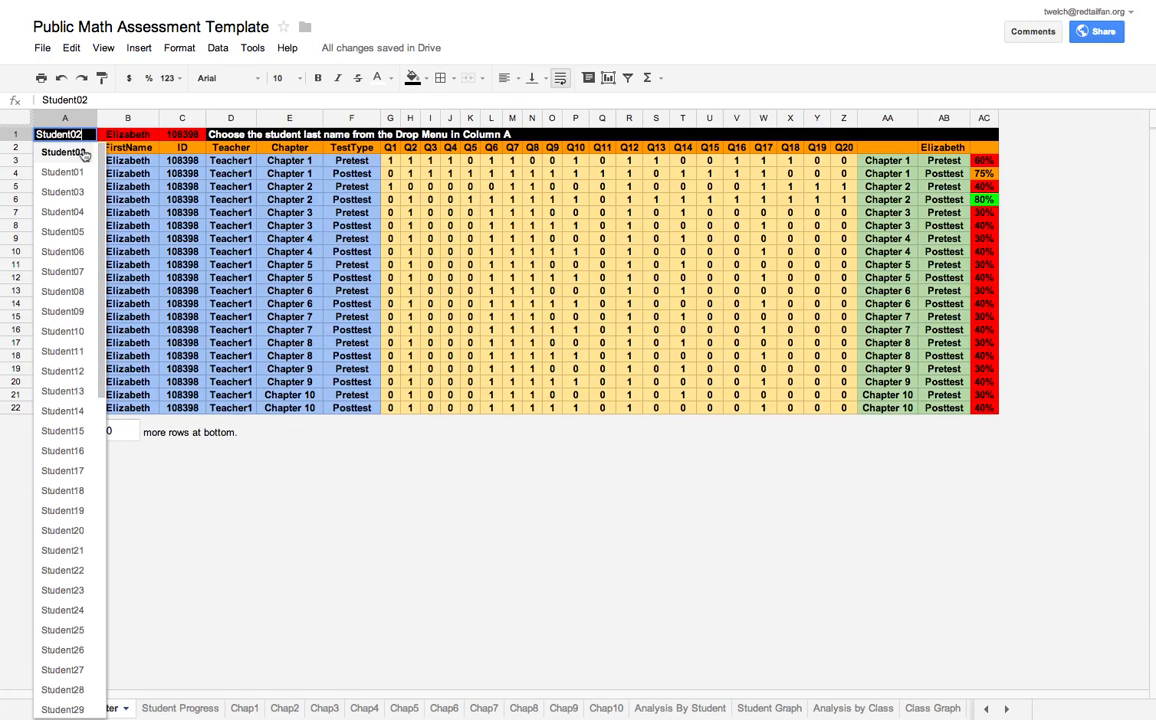
{"action": "left_click", "coordinate": [80, 192]}
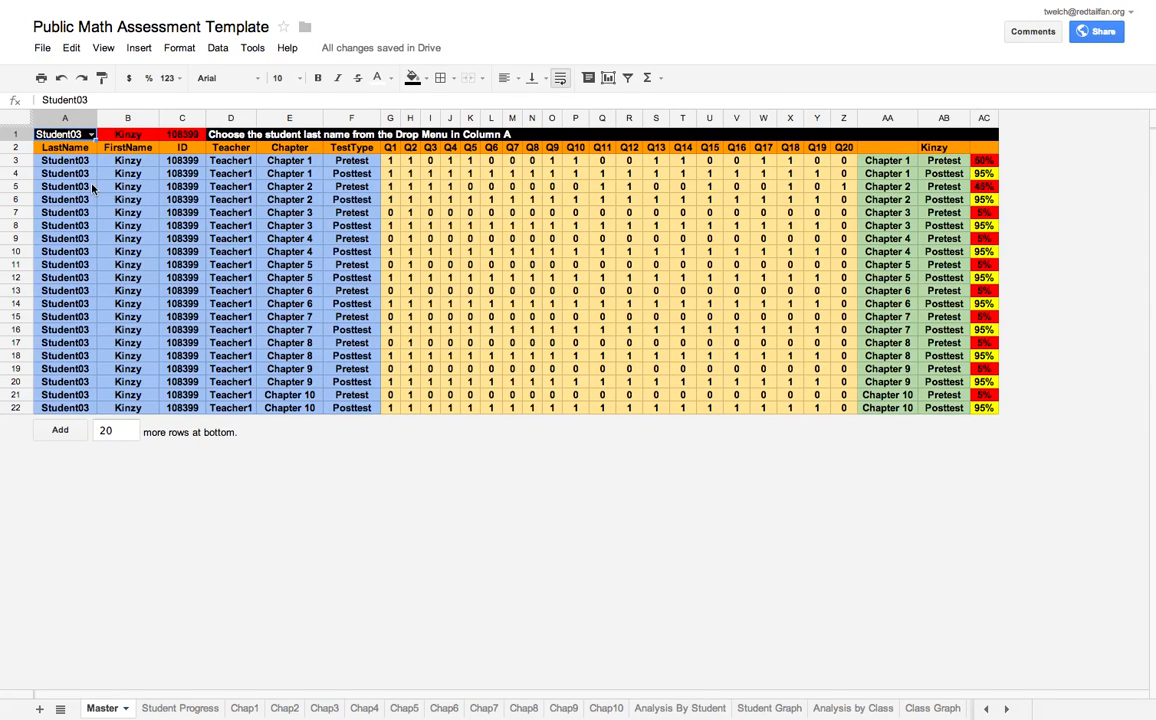
{"action": "left_click", "coordinate": [90, 136]}
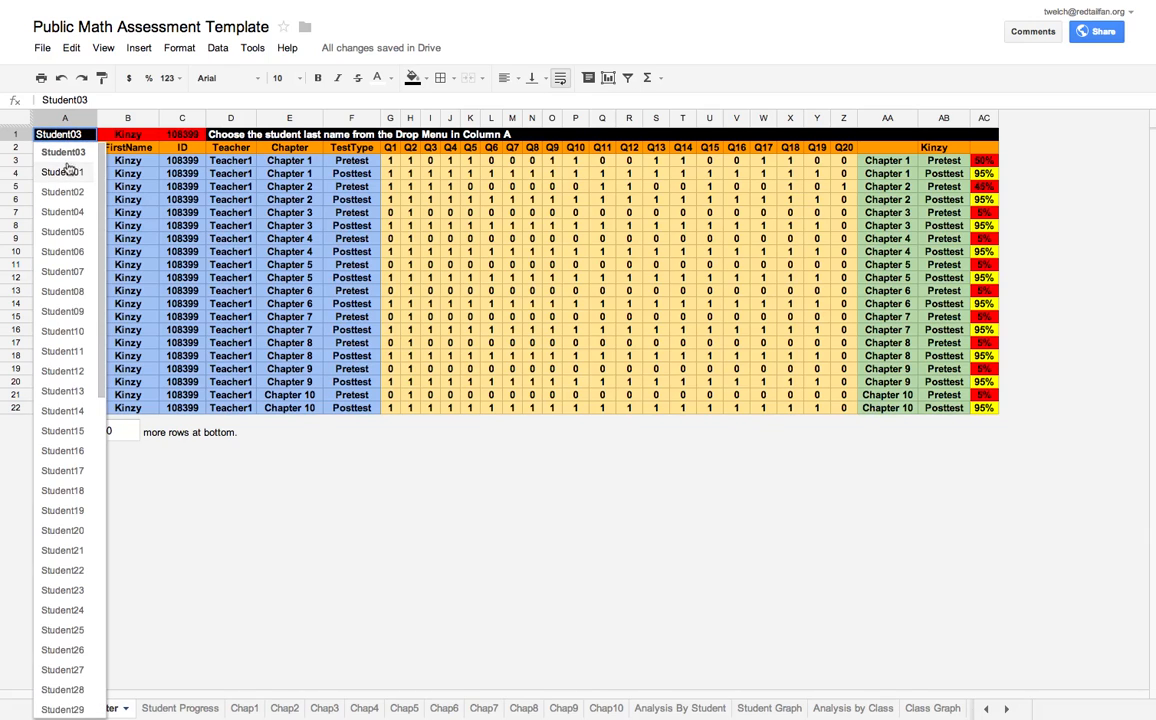
{"action": "left_click", "coordinate": [78, 171]}
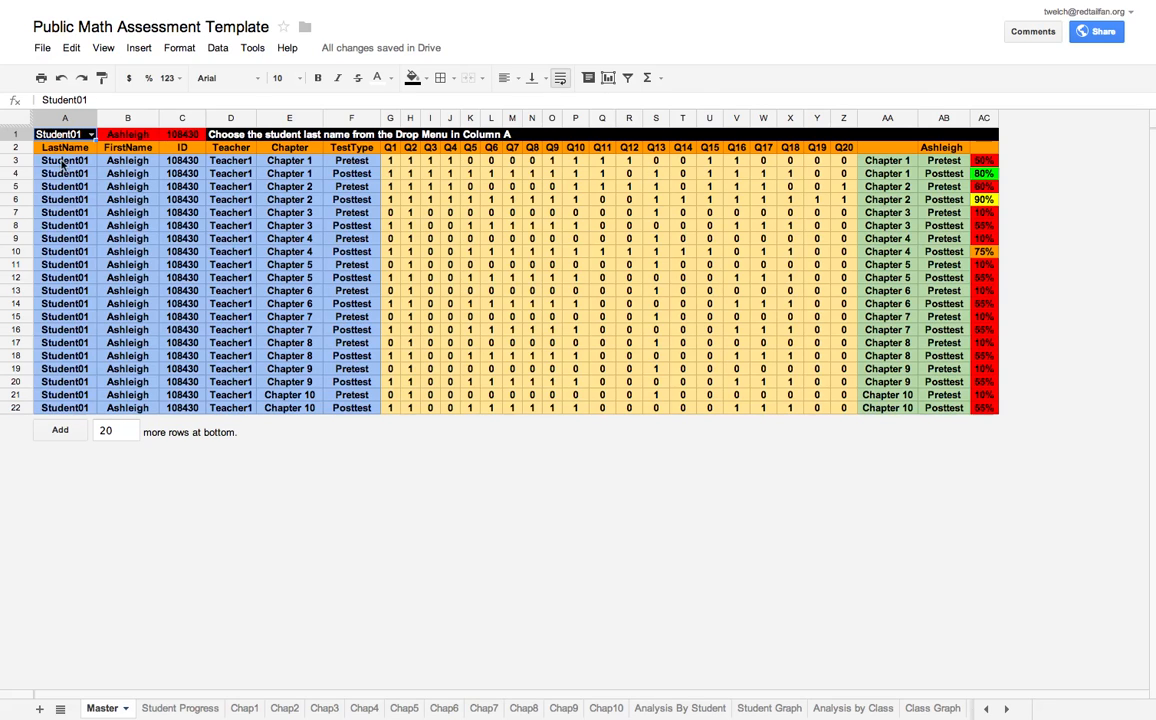
Step: Set the student selector in cell A1 of the Master sheet to Student08
{"action": "left_click", "coordinate": [188, 708]}
{"action": "left_click", "coordinate": [90, 134]}
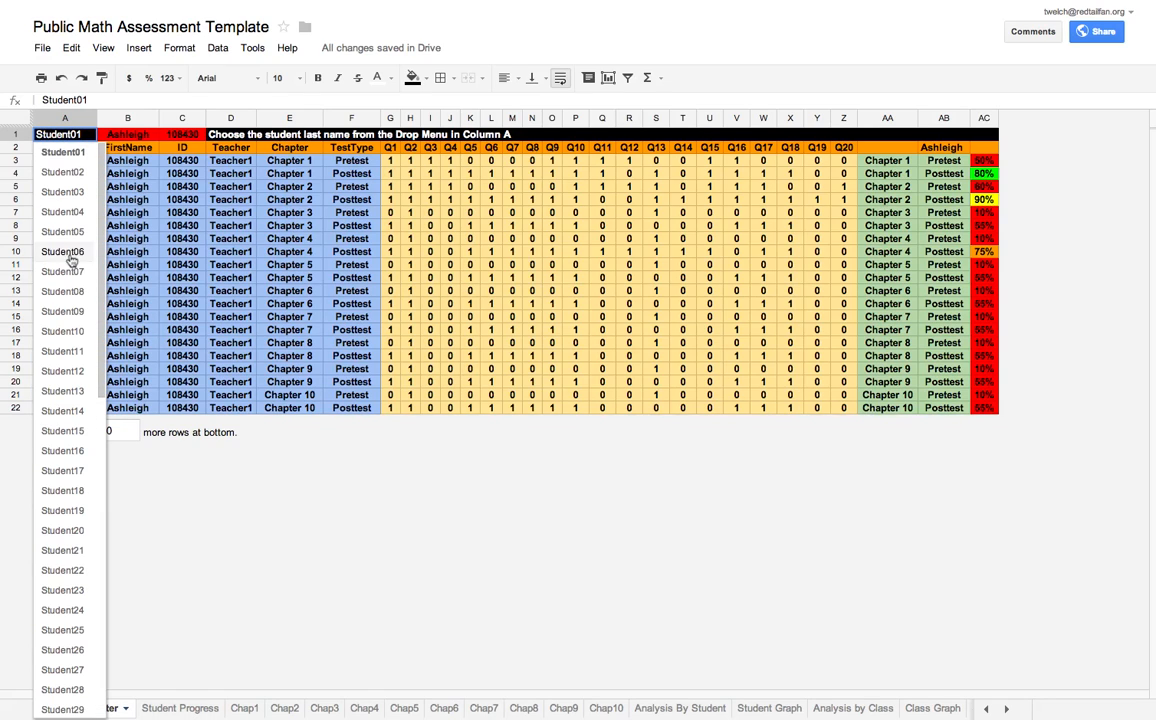
{"action": "left_click", "coordinate": [84, 293]}
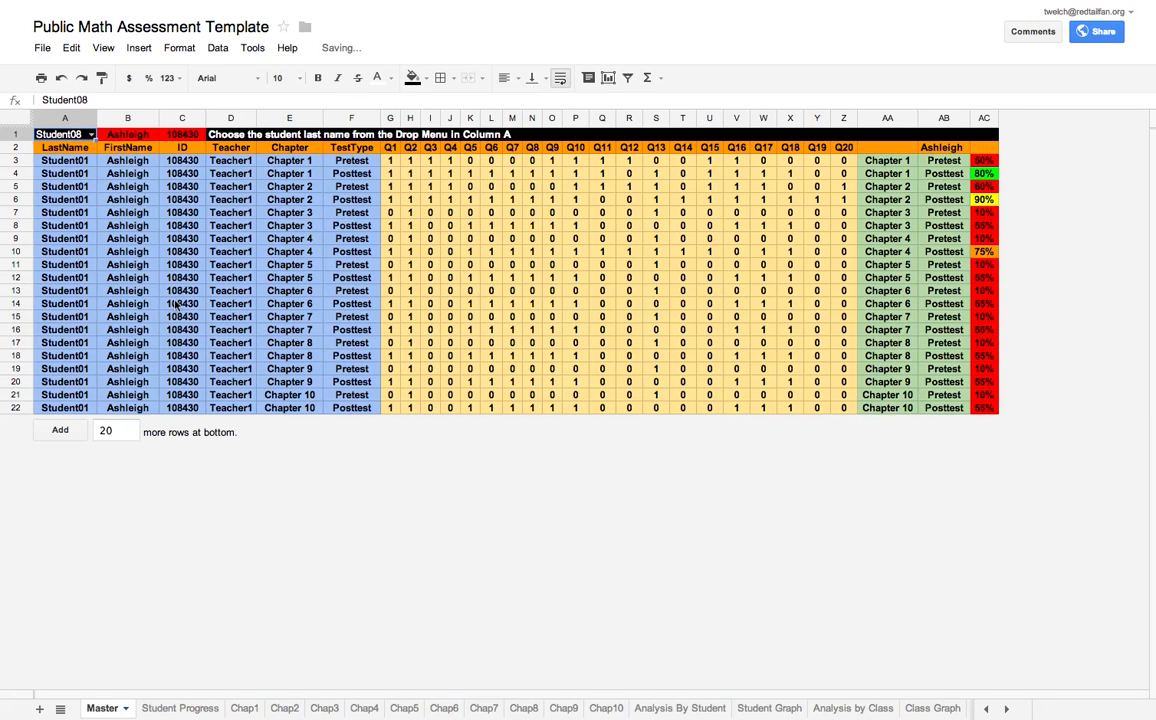
Step: Review the Analysis By Student sheet and the Student Graph comparing pretest and posttest averages
{"action": "left_click", "coordinate": [163, 706]}
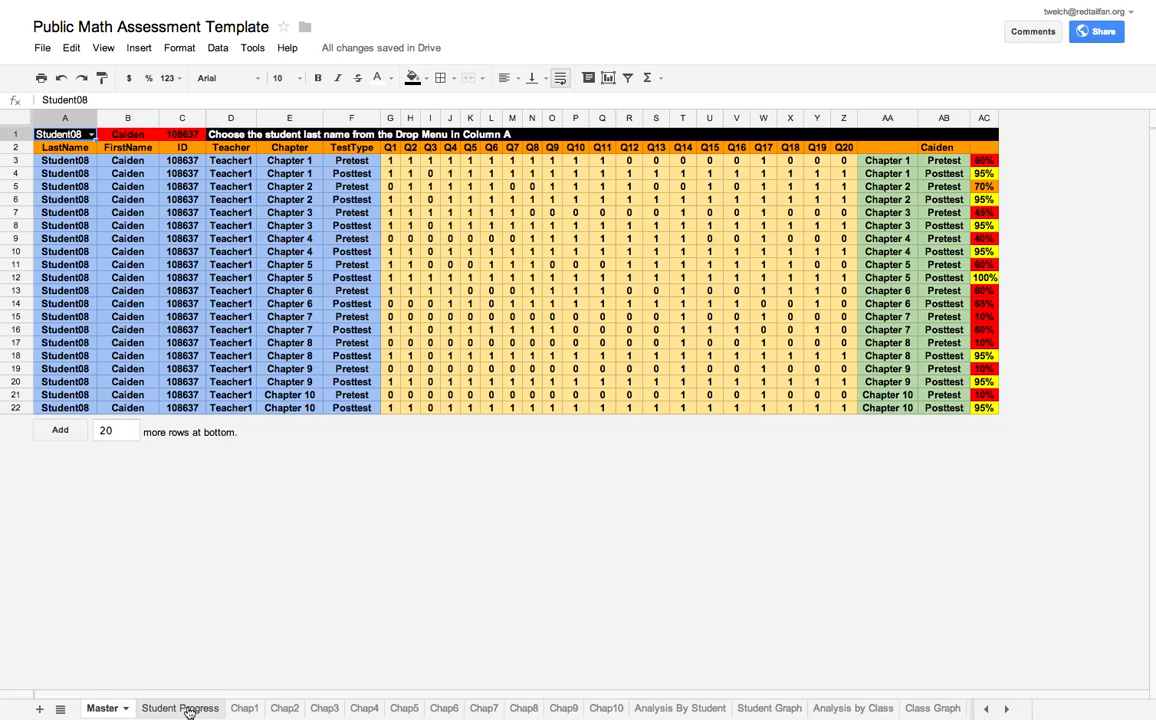
{"action": "left_click", "coordinate": [675, 709]}
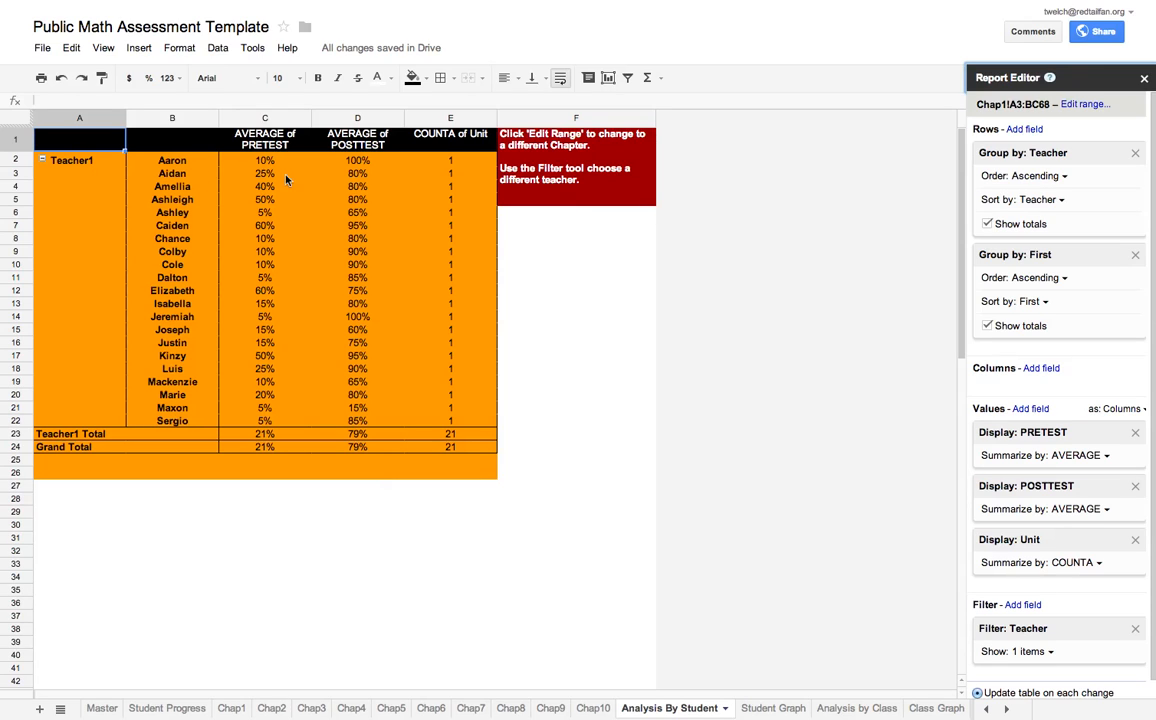
{"action": "left_click", "coordinate": [770, 708]}
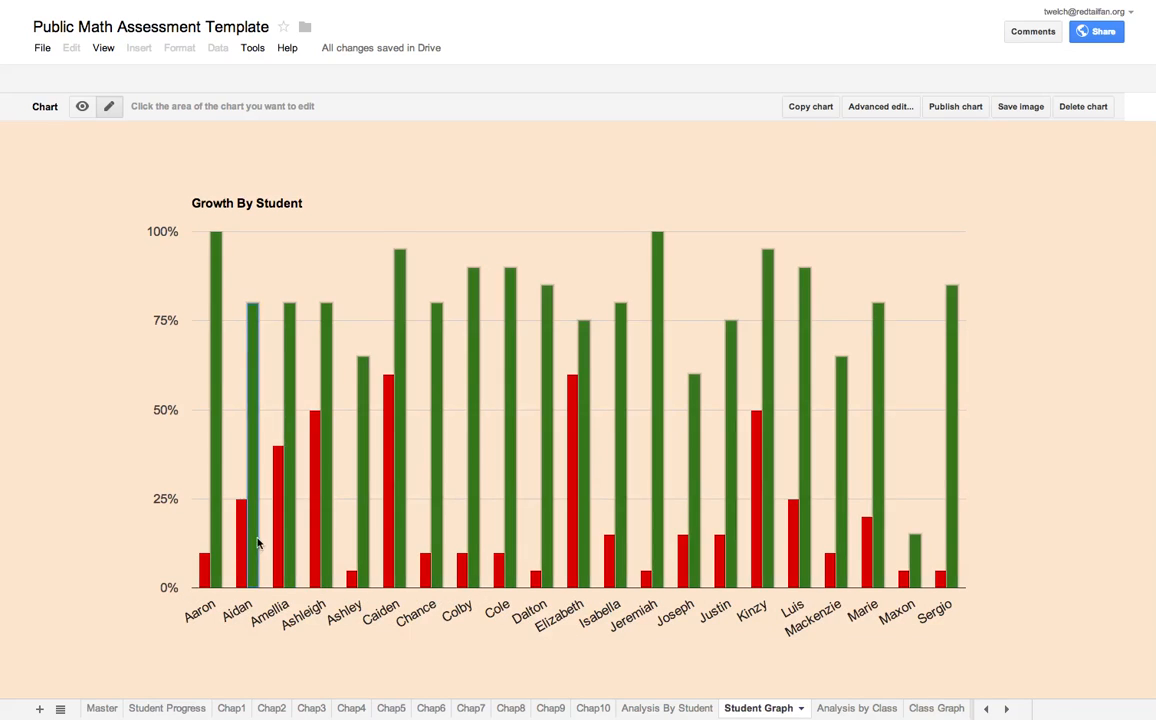
Step: Set the Analysis By Student report's data range to Chap2!A3:BC68 and view the updated Student Graph
{"action": "left_click", "coordinate": [669, 709]}
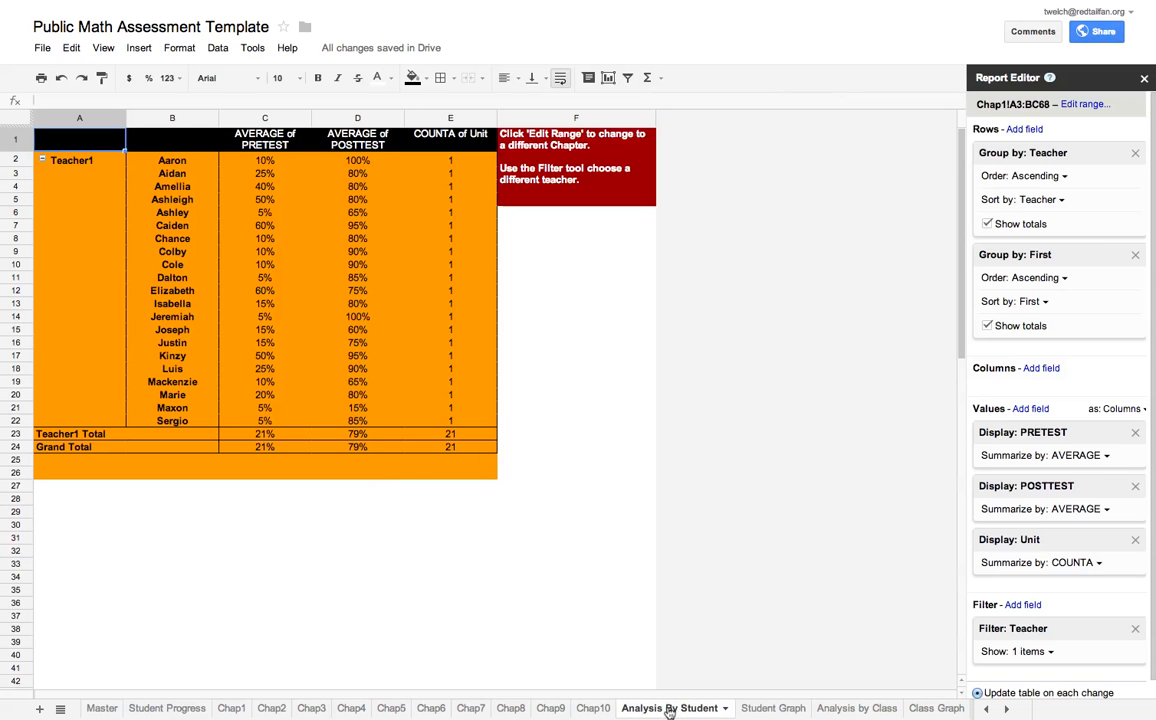
{"action": "left_click", "coordinate": [1079, 104]}
{"action": "left_click", "coordinate": [519, 361]}
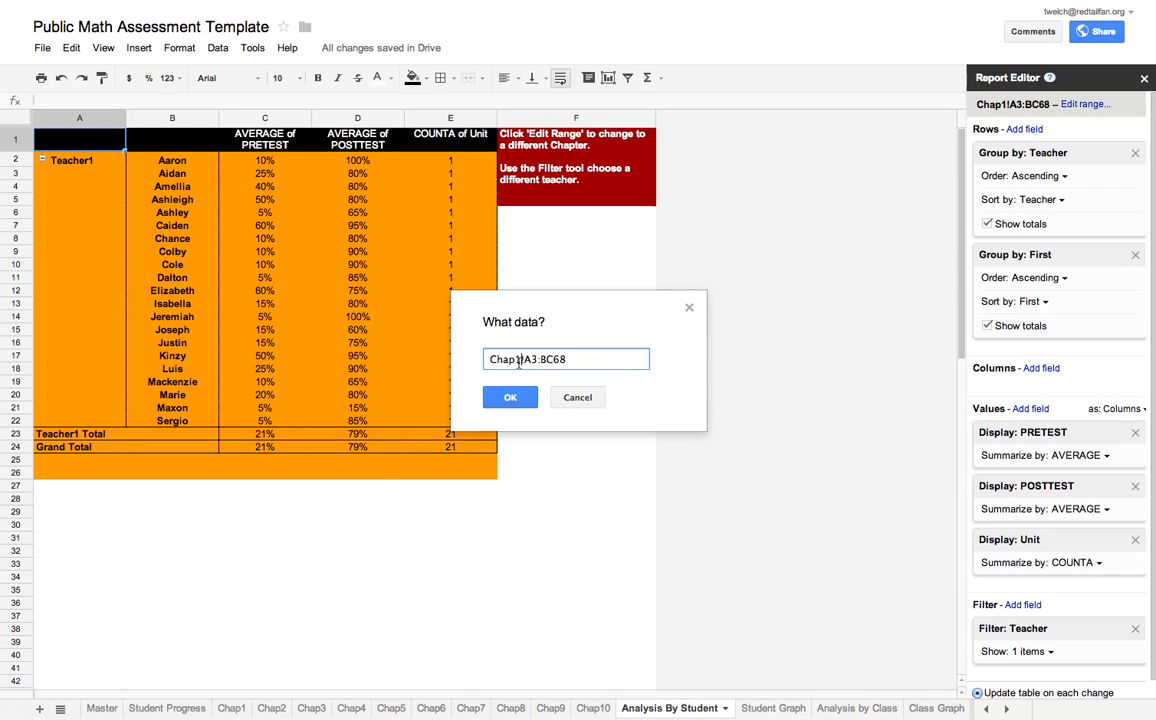
{"action": "key", "text": "BackSpace"}
{"action": "type", "text": "2"}
{"action": "key", "text": "Return"}
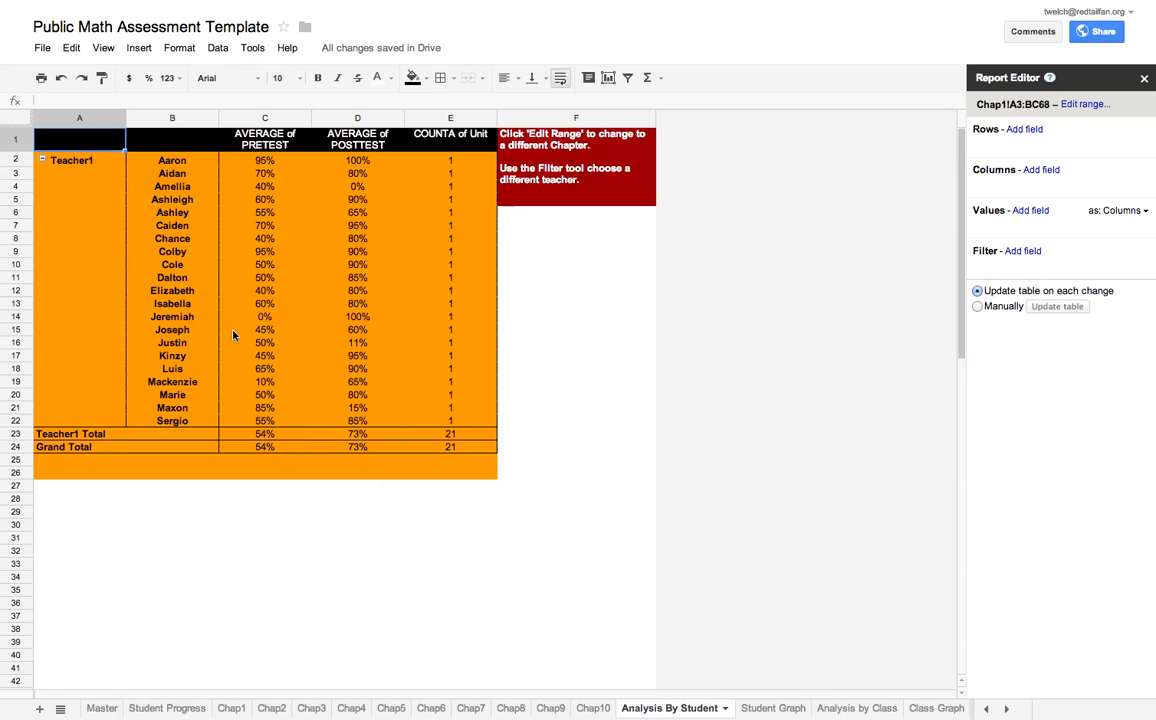
{"action": "left_click", "coordinate": [776, 707]}
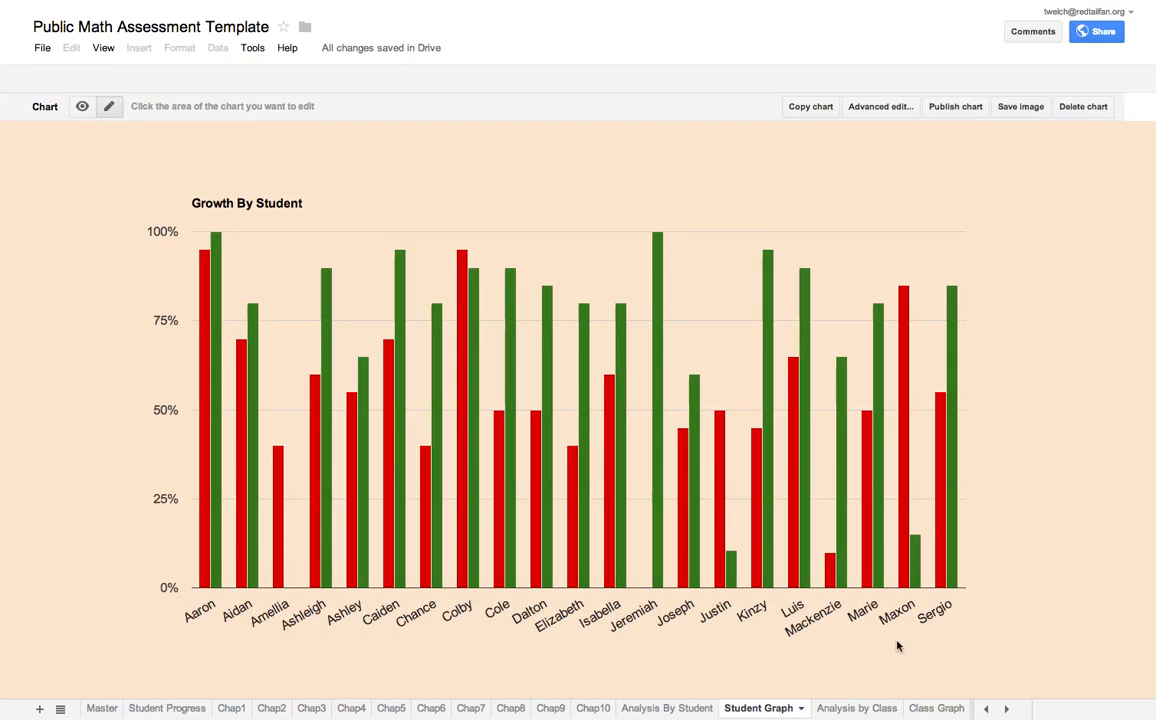
Step: Filter the Analysis By Student report to Teacher2 only and view the resulting Student Graph
{"action": "left_click", "coordinate": [676, 708]}
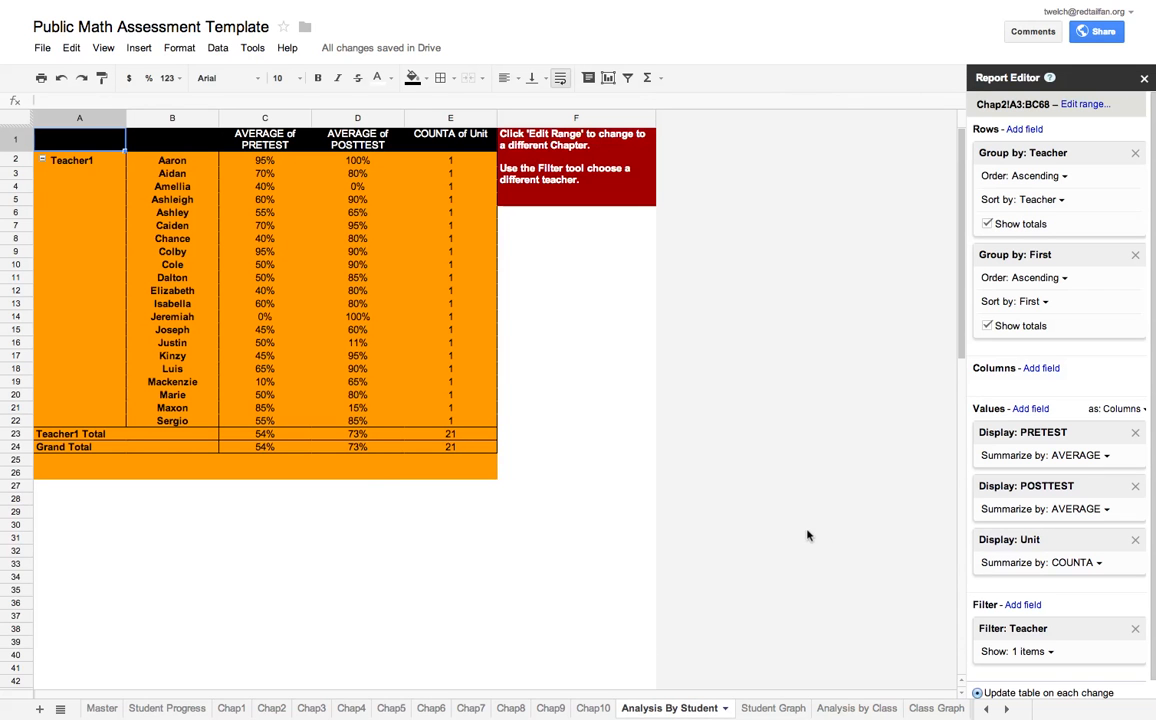
{"action": "left_click", "coordinate": [1038, 654]}
{"action": "left_click", "coordinate": [930, 534]}
{"action": "left_click", "coordinate": [921, 513]}
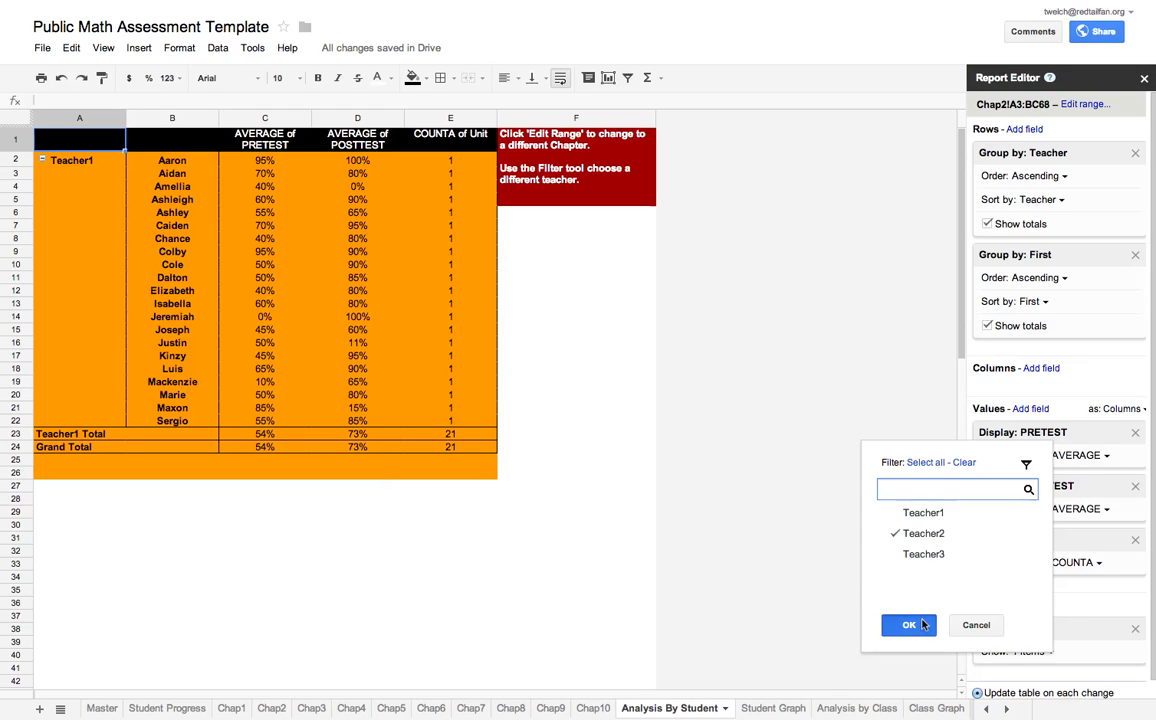
{"action": "left_click", "coordinate": [909, 624]}
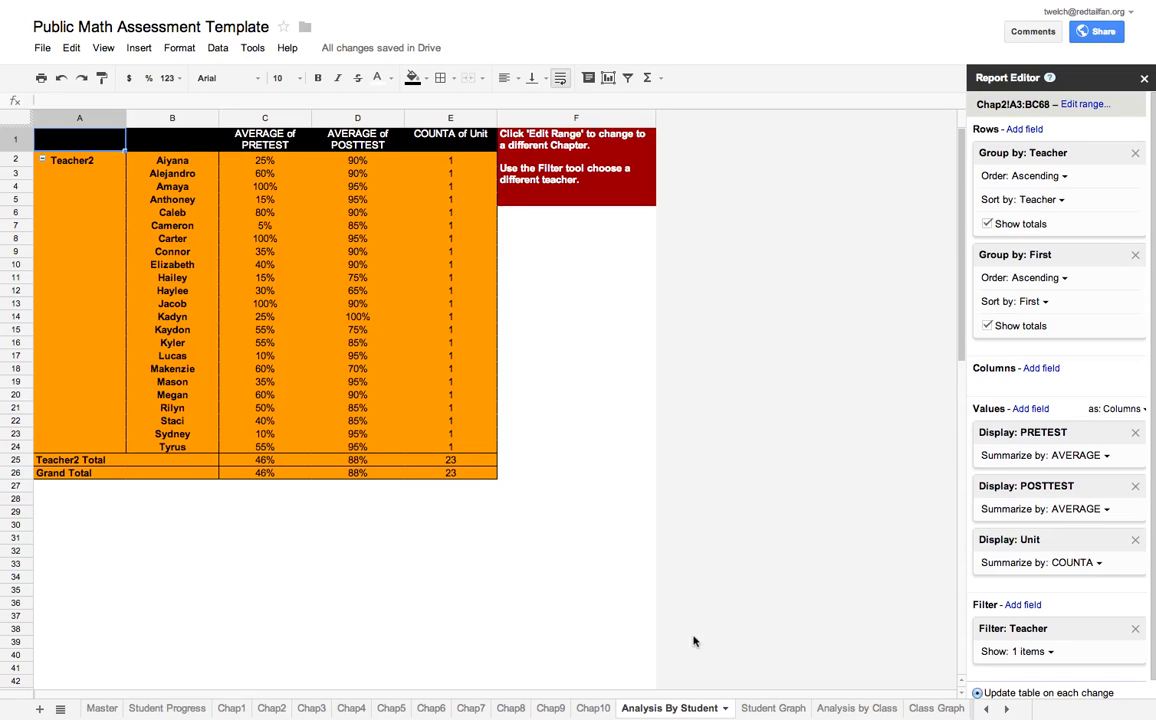
{"action": "left_click", "coordinate": [758, 707]}
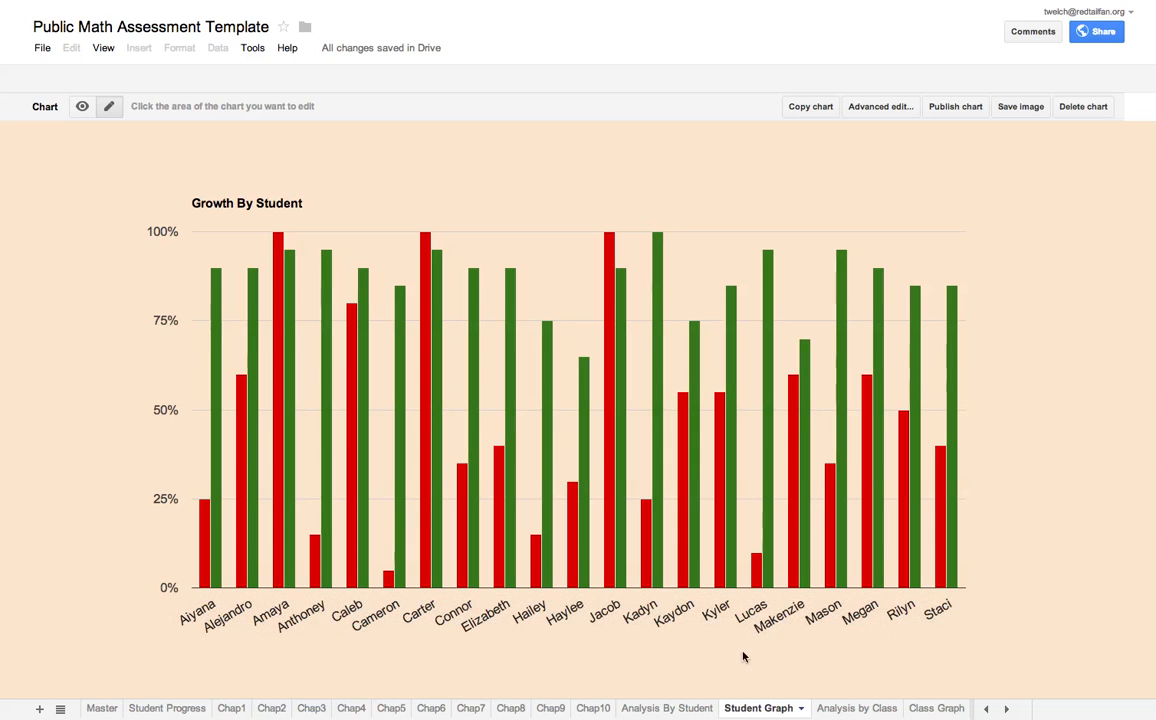
Step: Review the Analysis By Student and Analysis by Class sheets and the Class Graph of teacher averages
{"action": "left_click", "coordinate": [682, 708]}
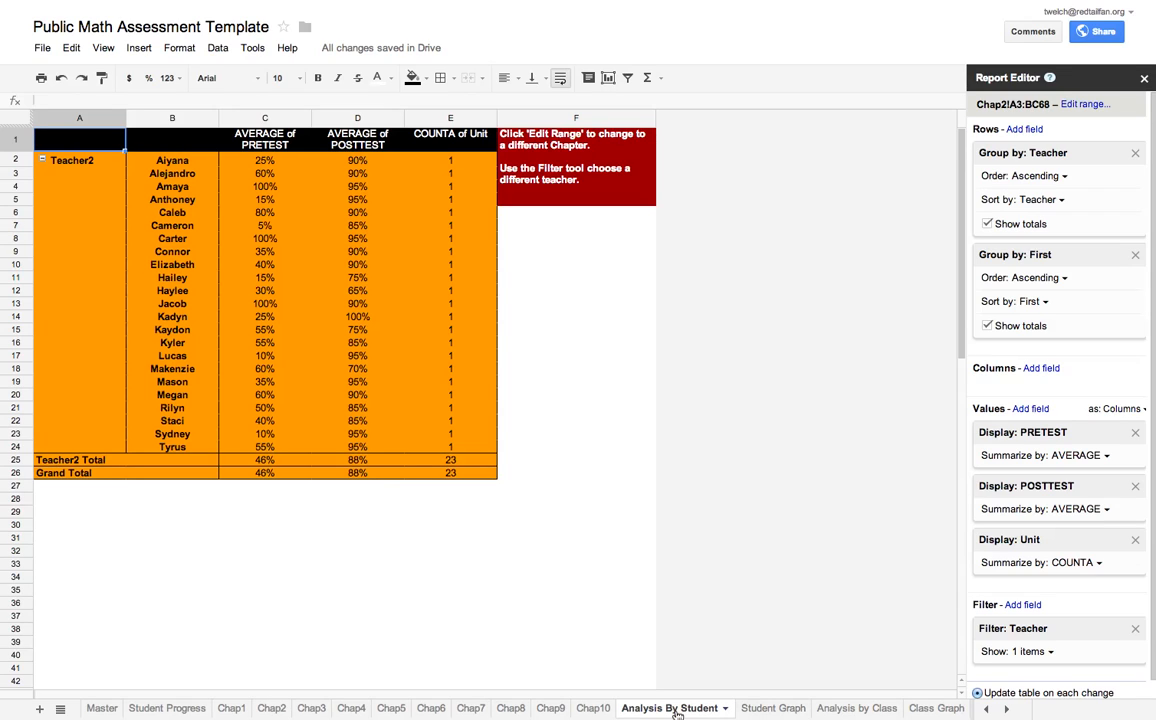
{"action": "left_click", "coordinate": [851, 710]}
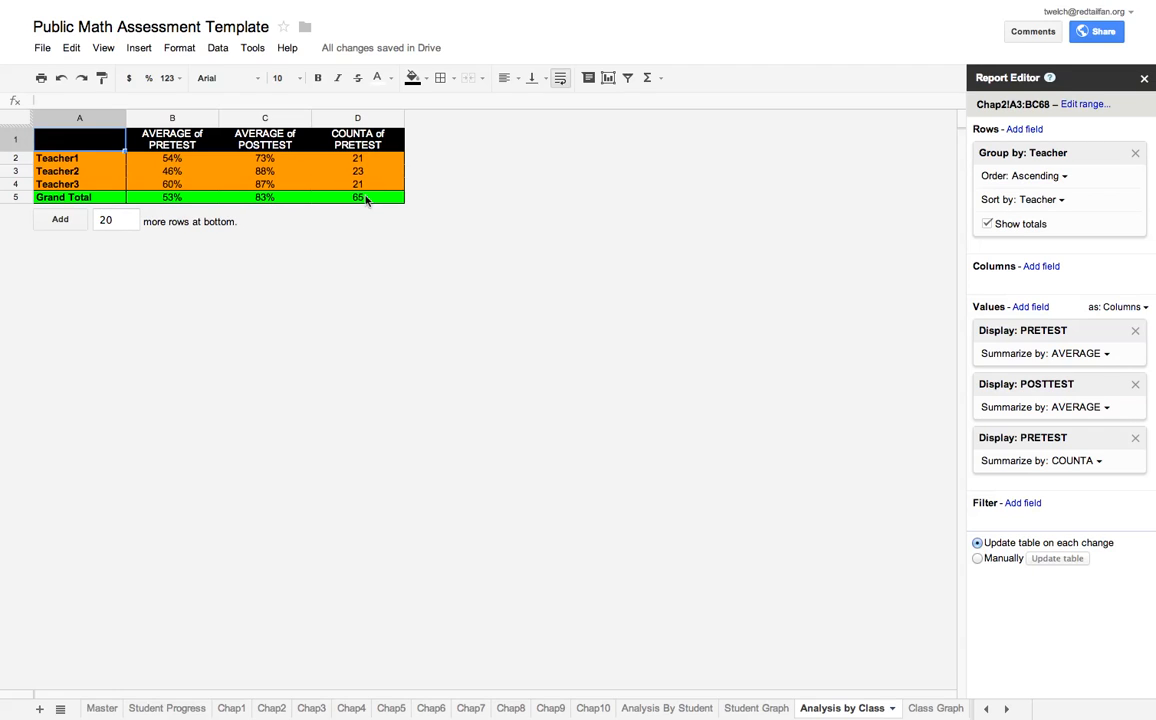
{"action": "left_click", "coordinate": [932, 708]}
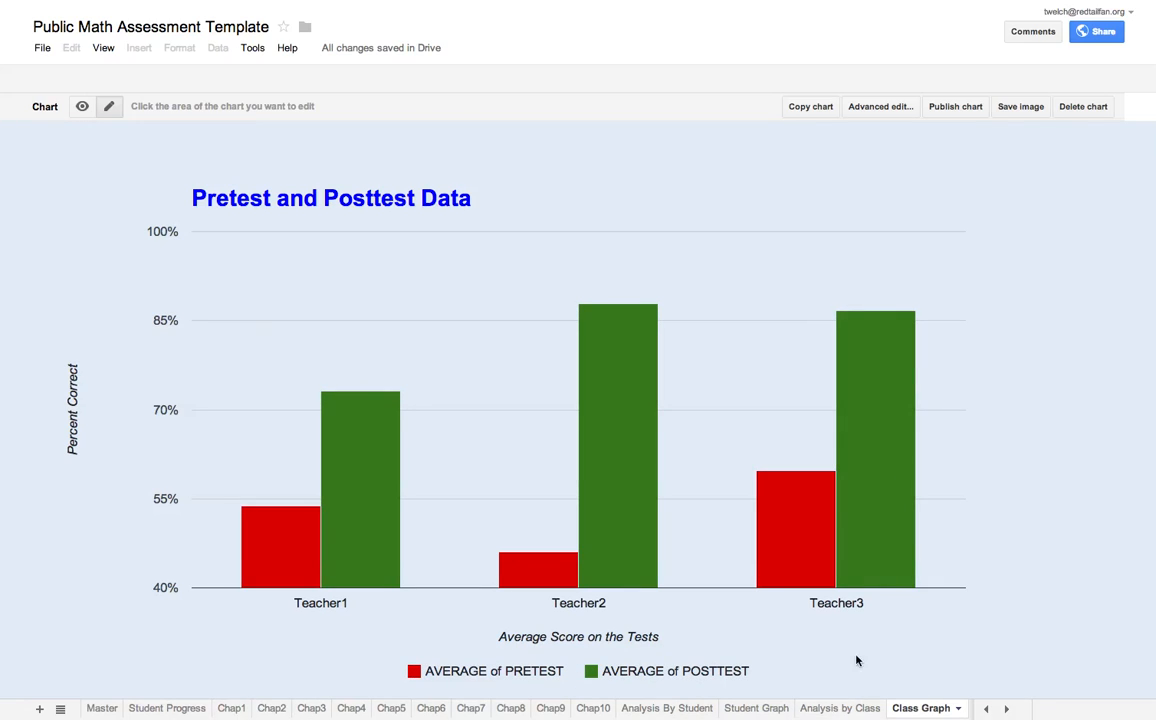
Step: Point the Analysis by Class report's data range at another chapter sheet, keeping cells A3:BC68, and view the updated Class Graph
{"action": "left_click", "coordinate": [840, 708]}
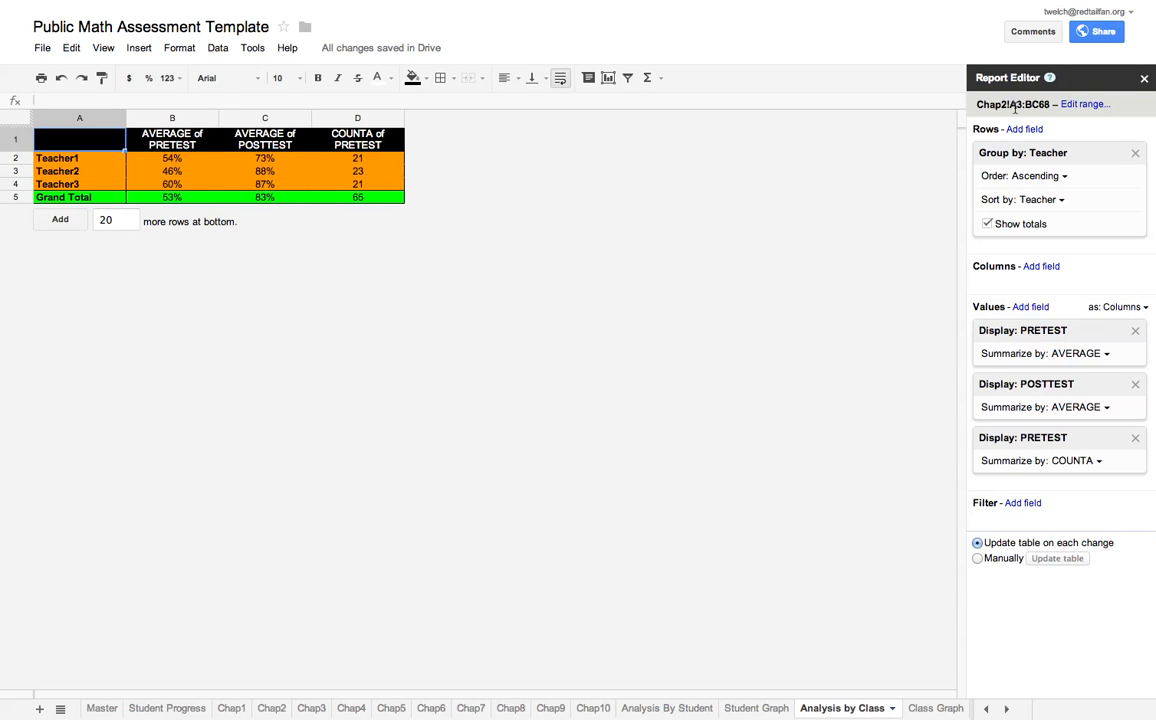
{"action": "left_click", "coordinate": [1088, 104]}
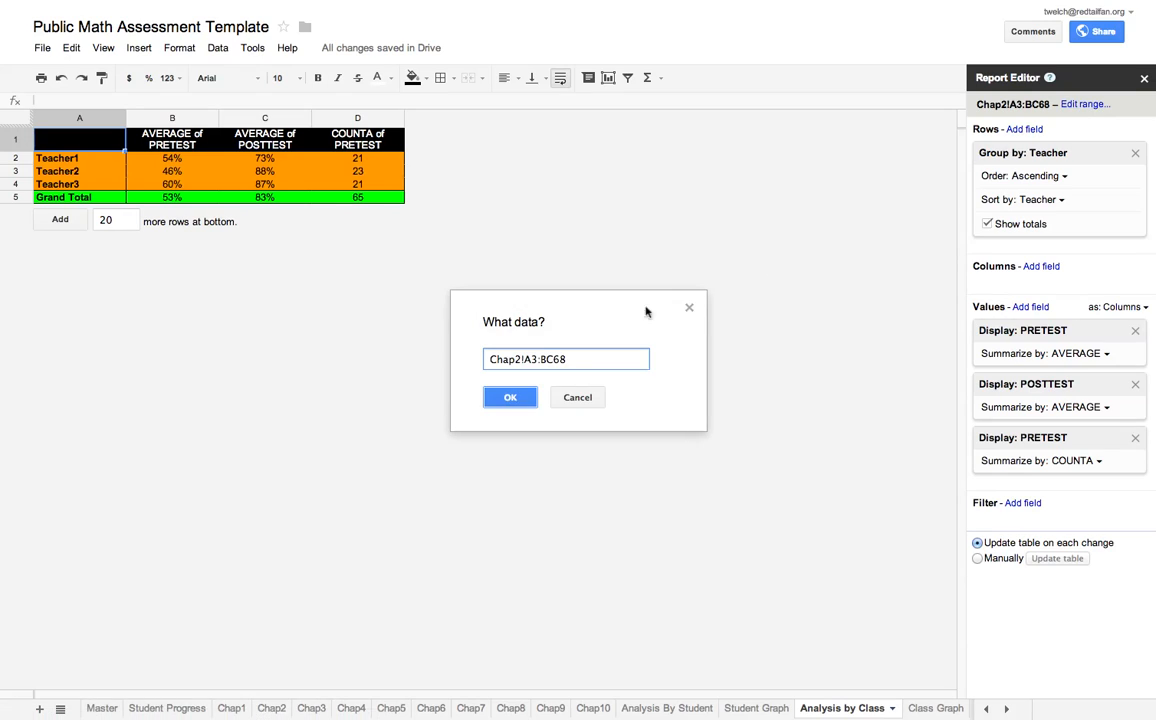
{"action": "left_click", "coordinate": [519, 361]}
{"action": "key", "text": "BackSpace"}
{"action": "key", "text": "BackSpace"}
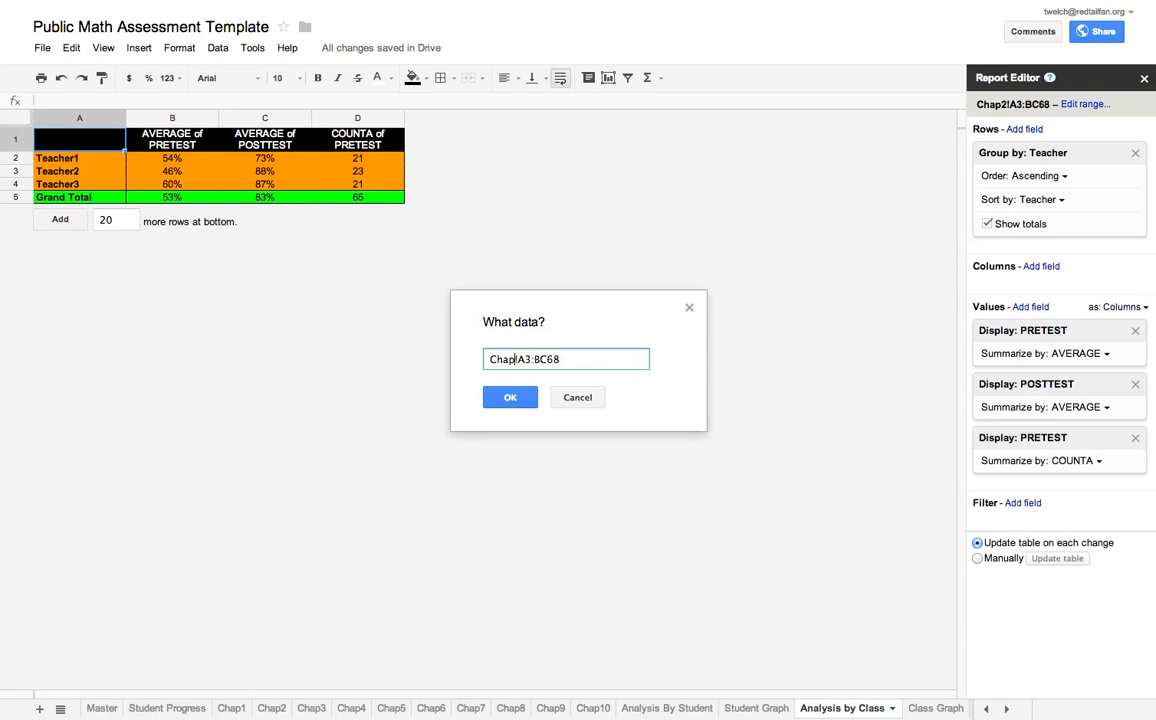
{"action": "type", "text": "2!"}
{"action": "key", "text": "Return"}
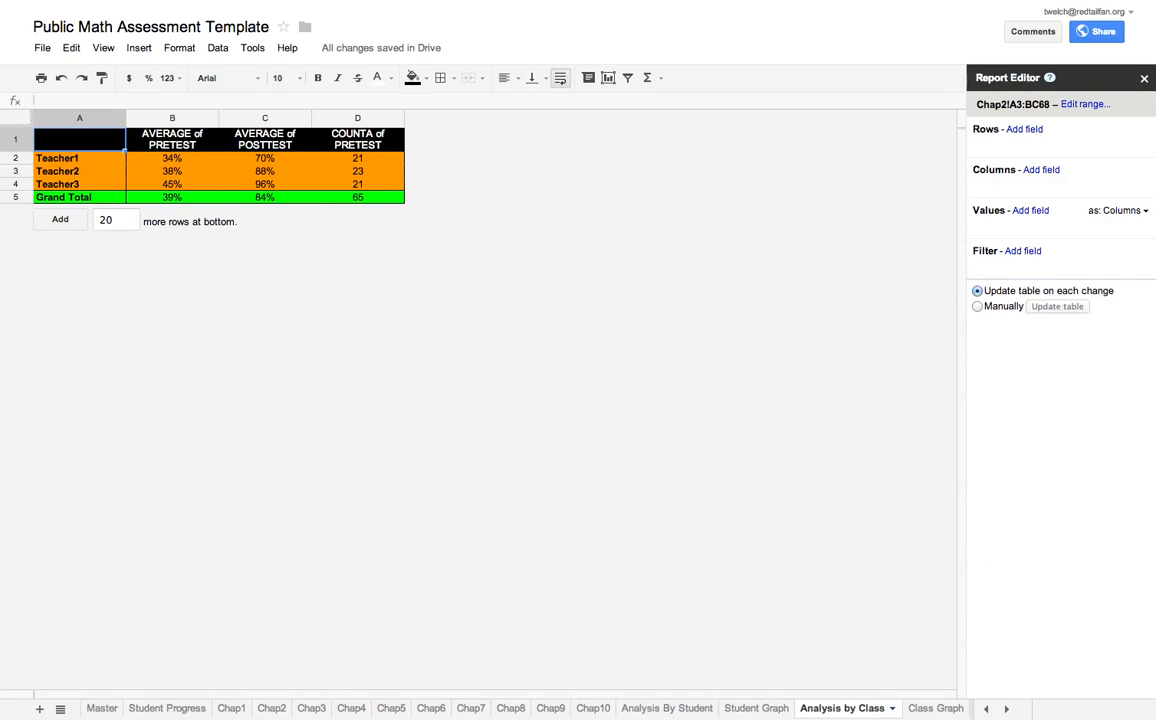
{"action": "left_click", "coordinate": [935, 708]}
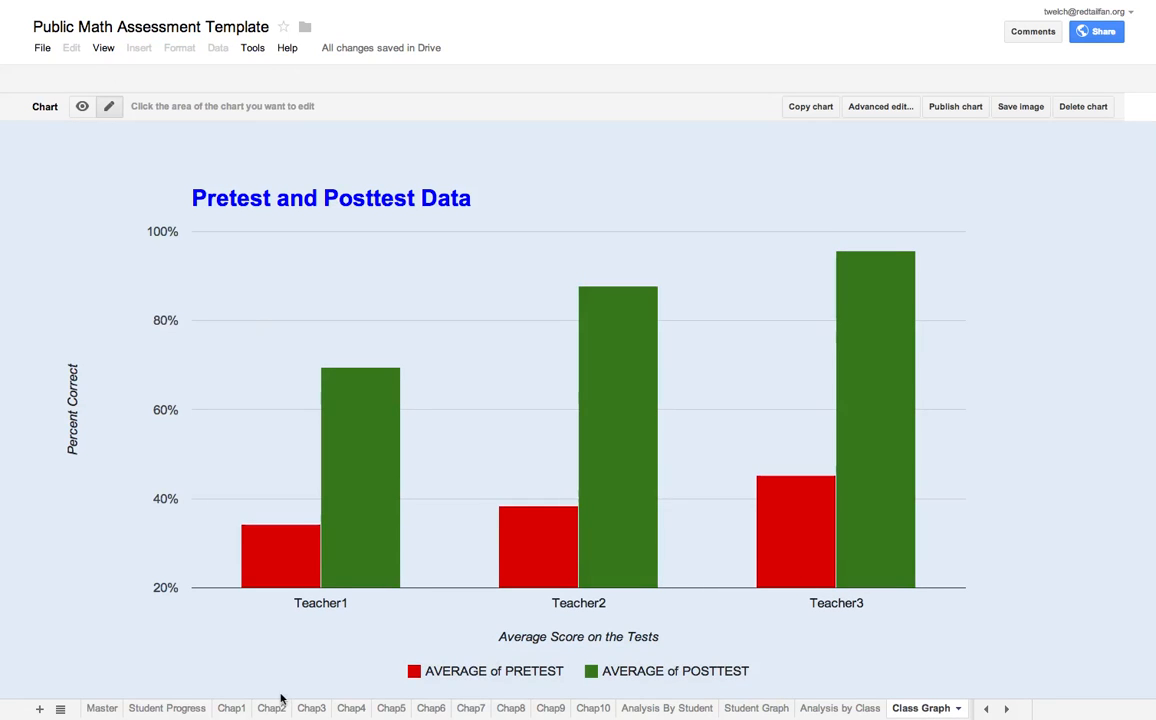
Step: Examine Student01's pretest question scores across row 4 of the Chap1 sheet
{"action": "left_click", "coordinate": [231, 708]}
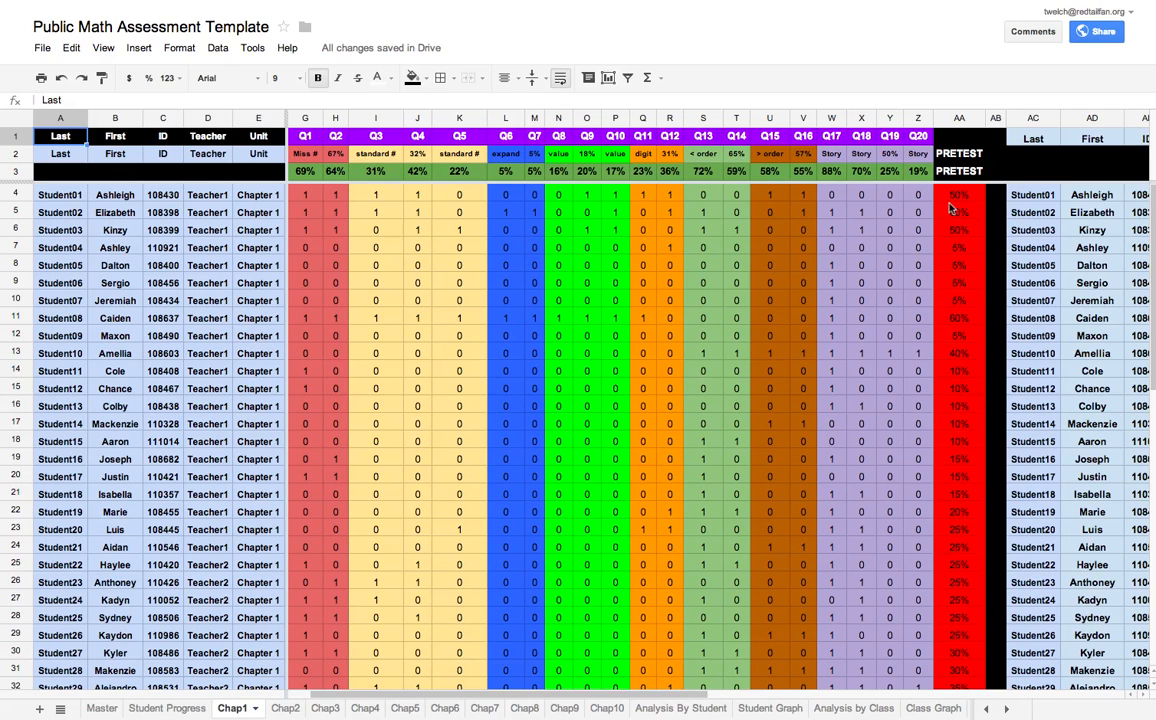
{"action": "left_click", "coordinate": [15, 194]}
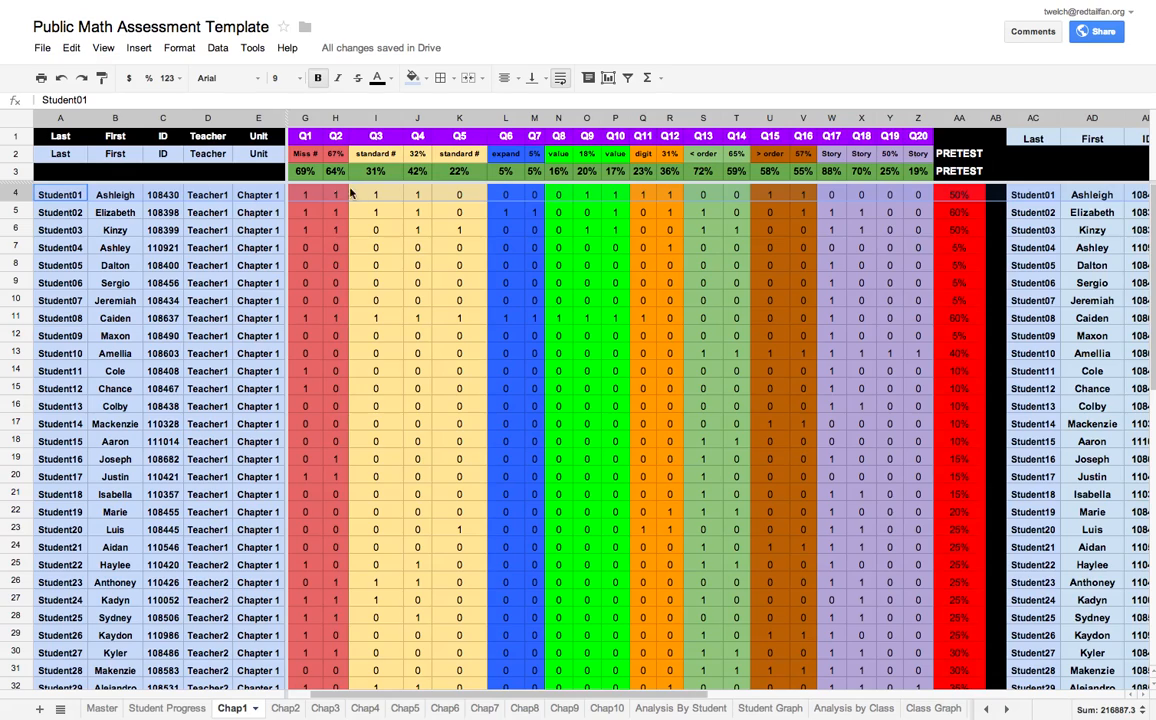
{"action": "scroll", "coordinate": [318, 197], "scroll_direction": "right", "scroll_amount": 10}
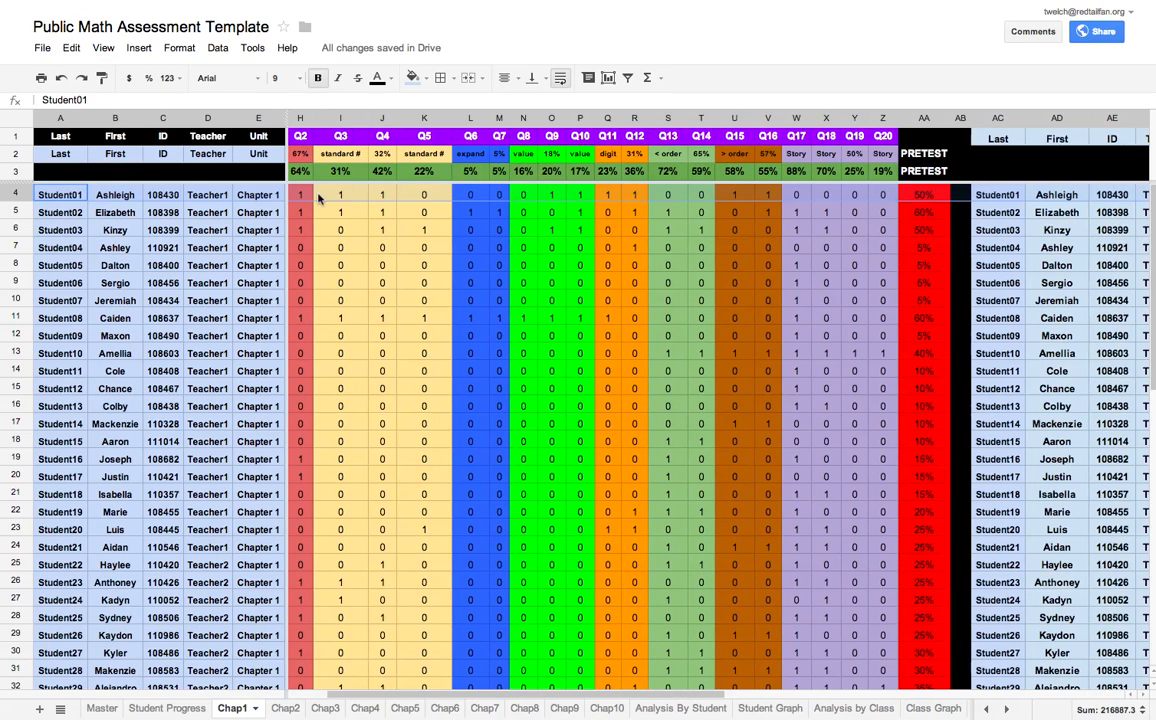
{"action": "scroll", "coordinate": [318, 197], "scroll_direction": "left", "scroll_amount": 10}
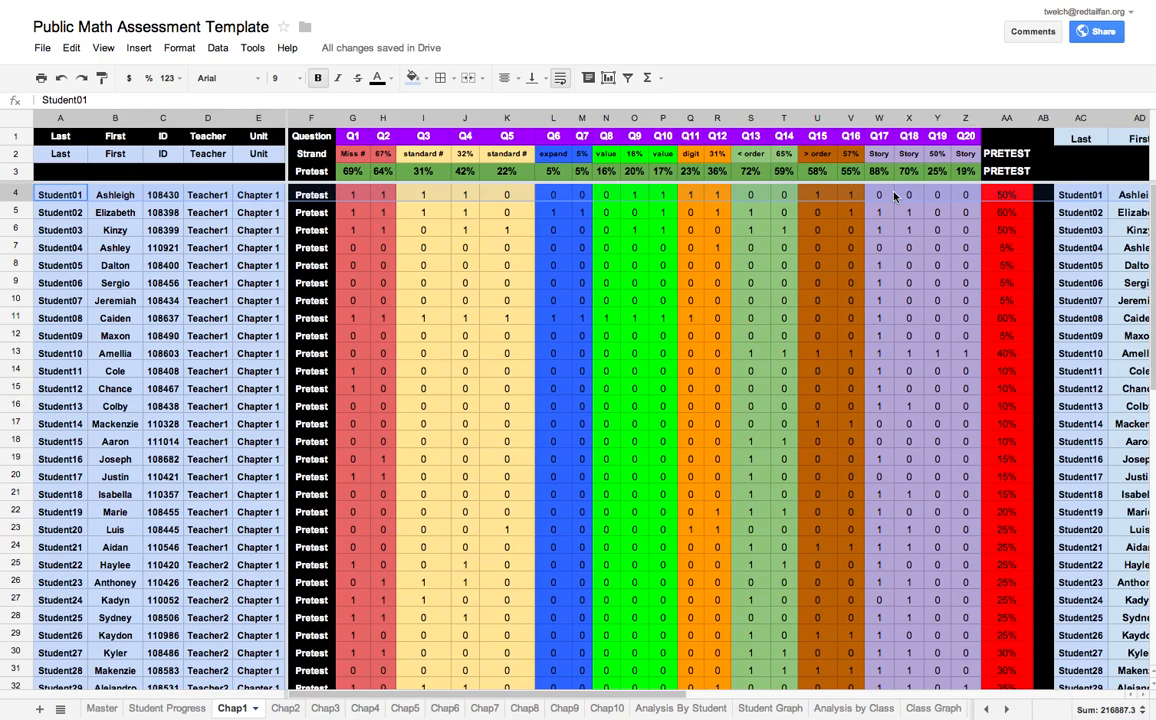
Step: Inspect the Chap1 averaging formulas for Student01's pretest score in AA4 and for question Q1 in G3
{"action": "left_click", "coordinate": [1010, 203]}
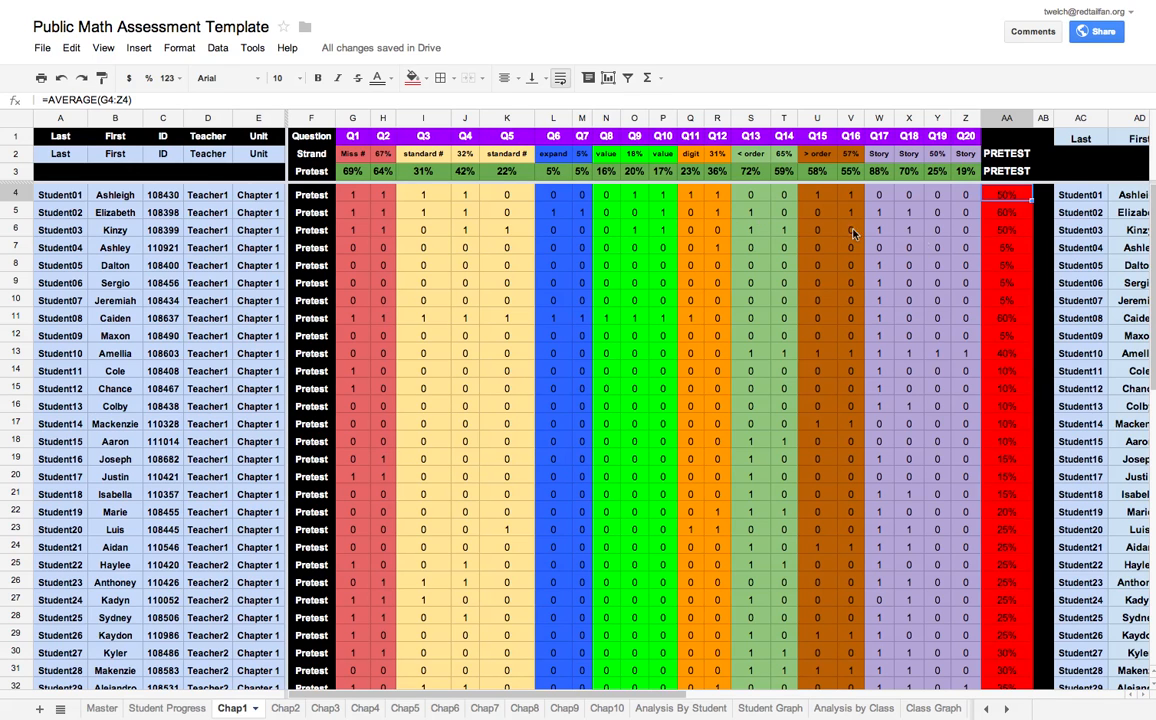
{"action": "scroll", "coordinate": [979, 203], "scroll_direction": "right", "scroll_amount": 10}
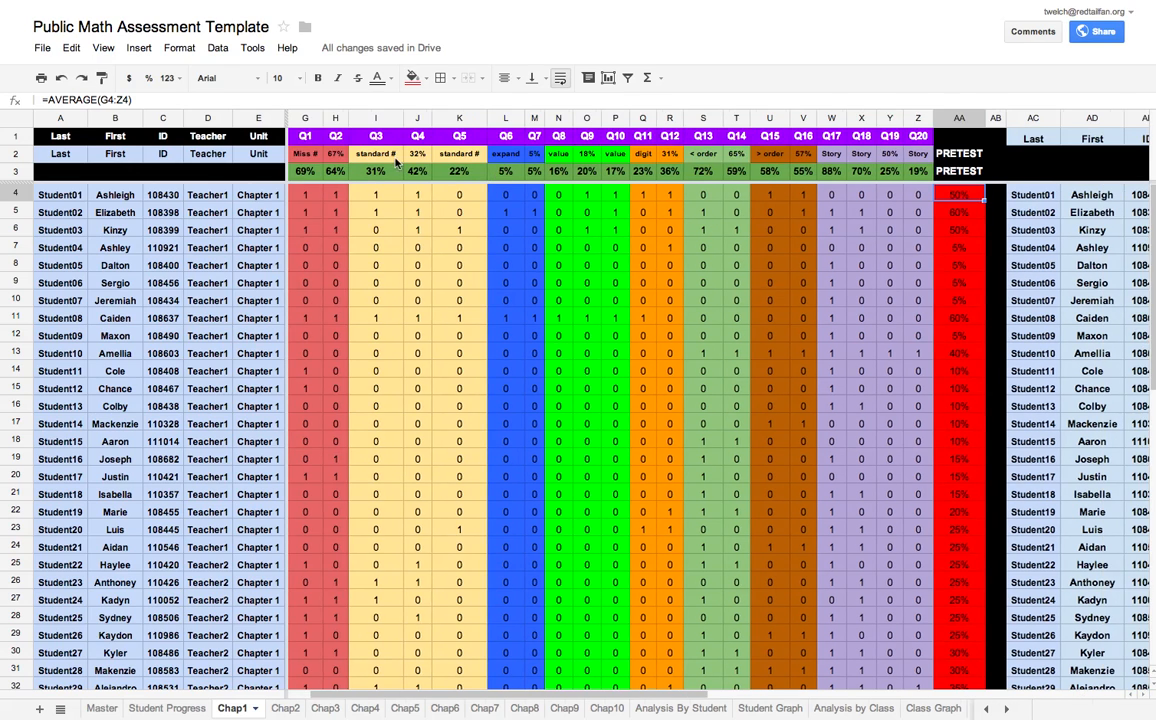
{"action": "scroll", "coordinate": [400, 165], "scroll_direction": "left", "scroll_amount": 10}
{"action": "scroll", "coordinate": [400, 165], "scroll_direction": "down", "scroll_amount": 1}
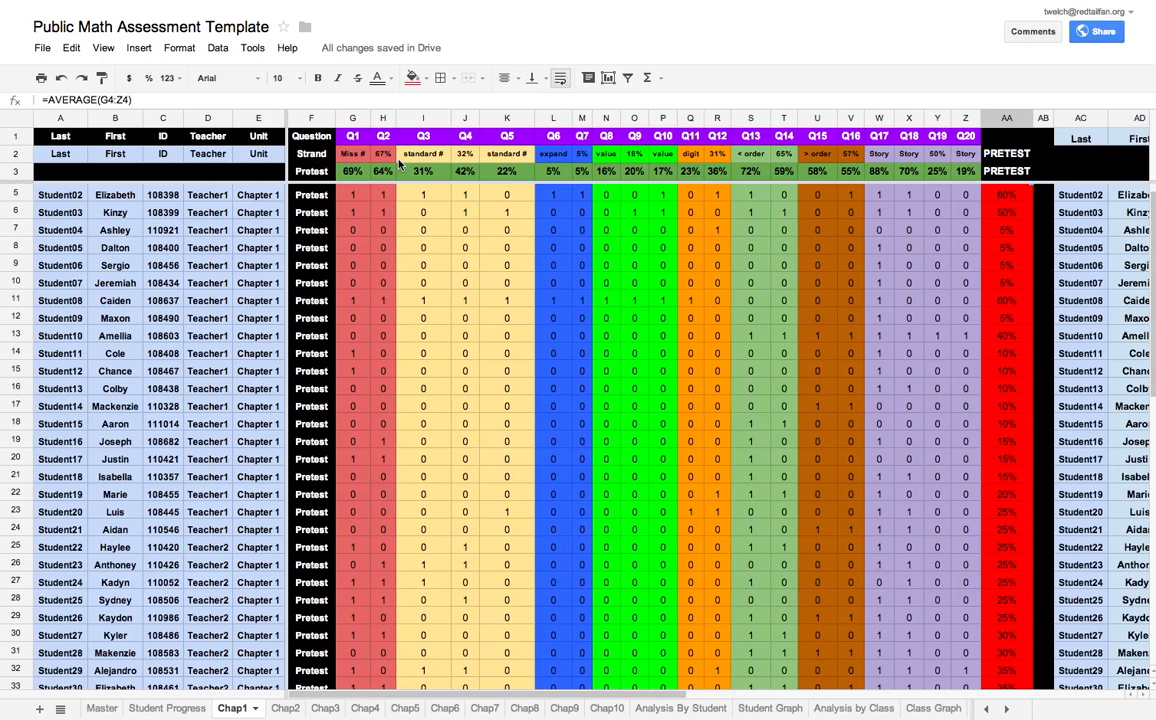
{"action": "left_click", "coordinate": [357, 176]}
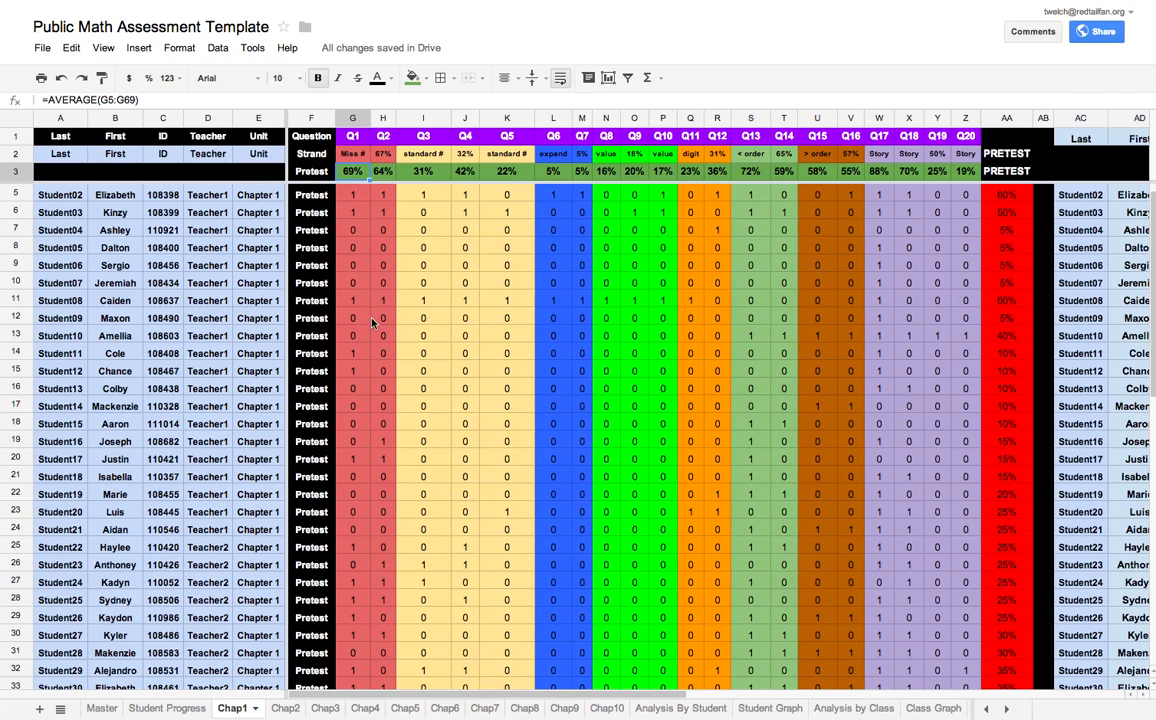
Step: Inspect the row 3 averaging formulas for pretest questions Q1, Q2, Q6 and Q7 on the Chap1 sheet
{"action": "scroll", "coordinate": [374, 322], "scroll_direction": "up", "scroll_amount": 1}
{"action": "scroll", "coordinate": [374, 322], "scroll_direction": "down", "scroll_amount": 13}
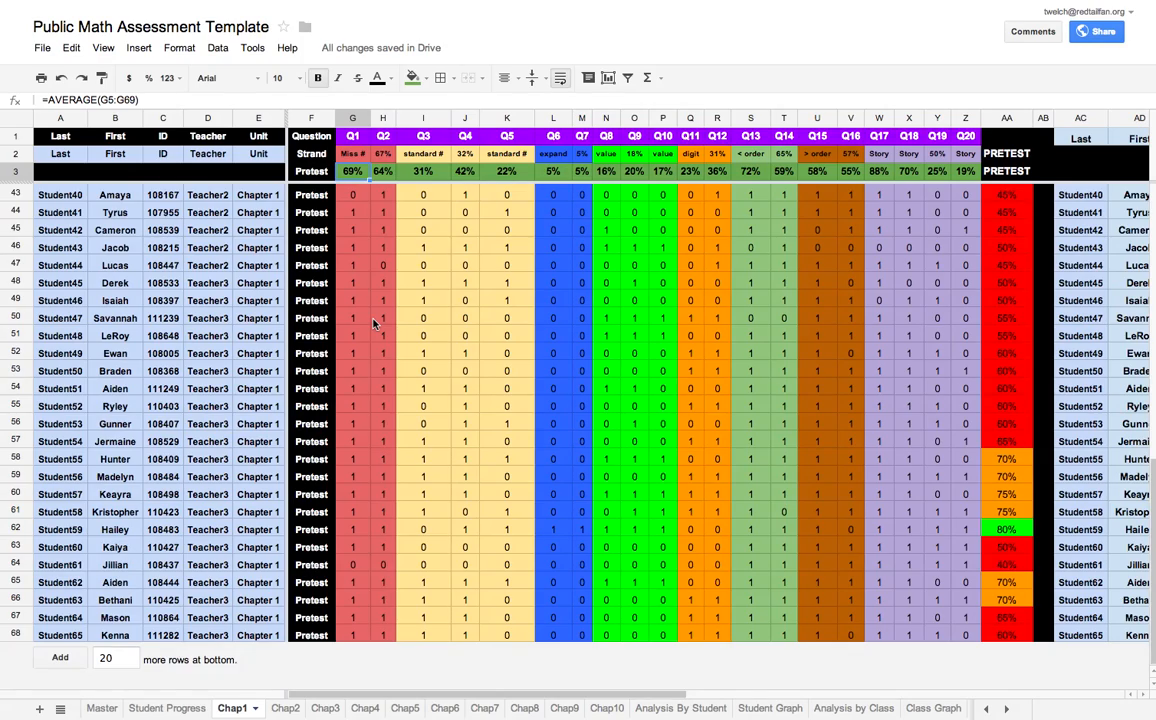
{"action": "scroll", "coordinate": [374, 322], "scroll_direction": "up", "scroll_amount": 13}
{"action": "scroll", "coordinate": [374, 322], "scroll_direction": "right", "scroll_amount": 6}
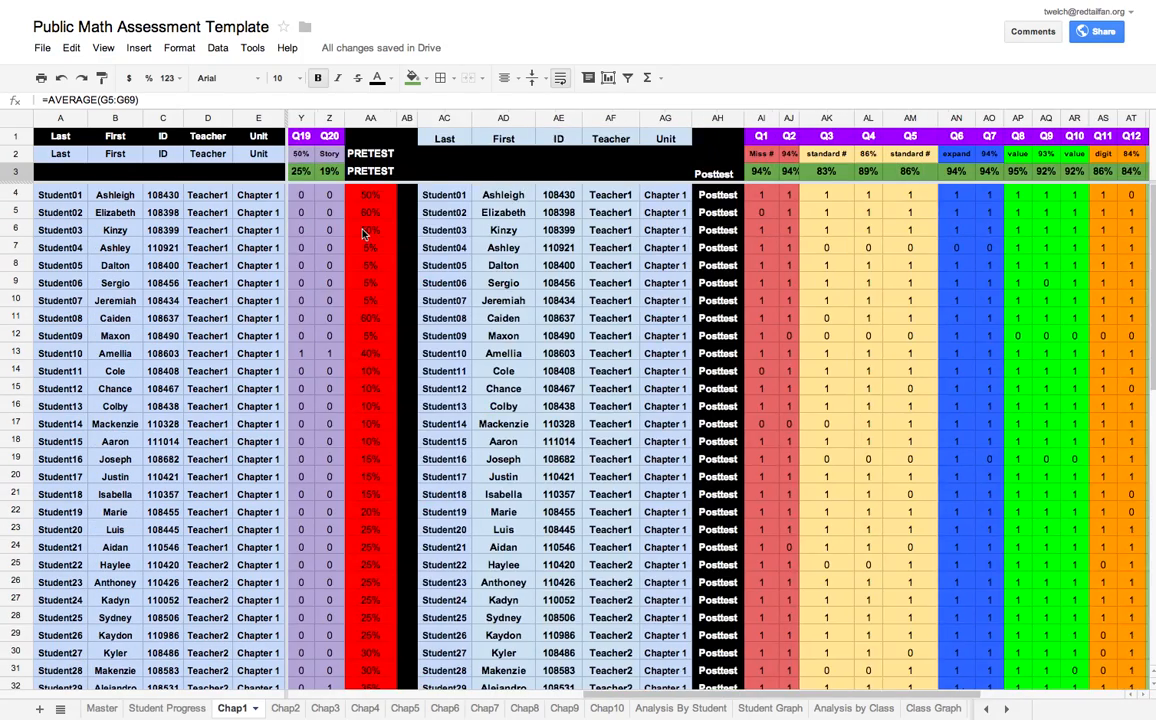
{"action": "scroll", "coordinate": [363, 233], "scroll_direction": "left", "scroll_amount": 6}
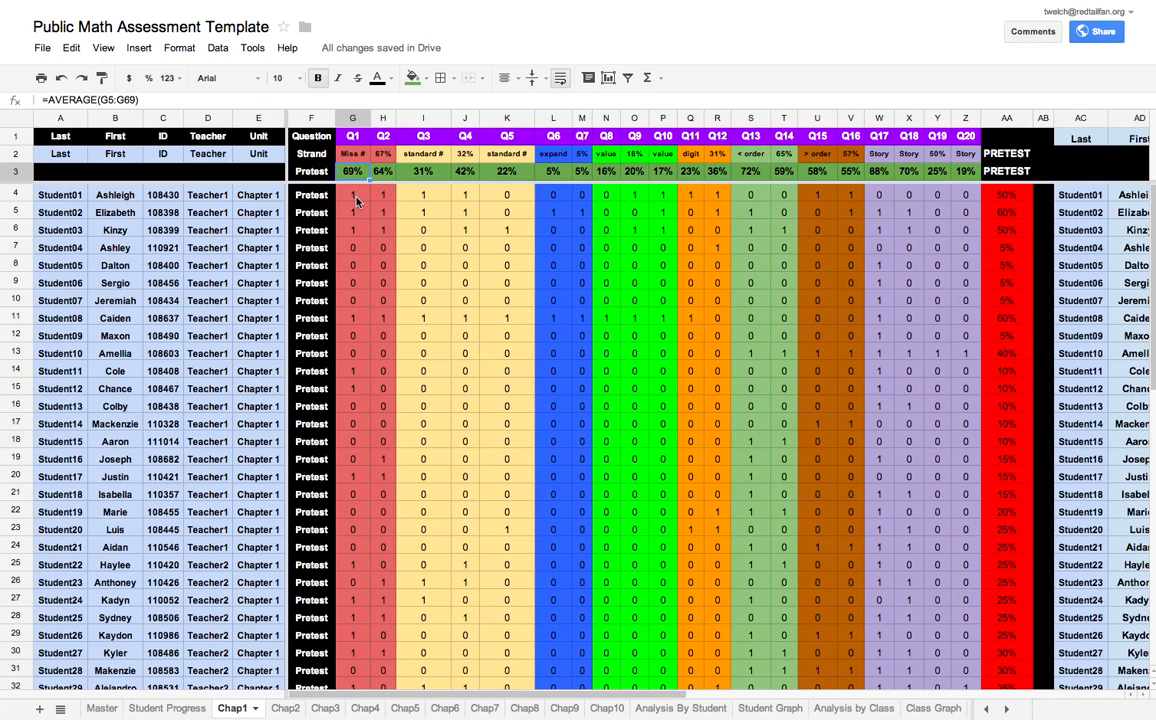
{"action": "left_click", "coordinate": [381, 177]}
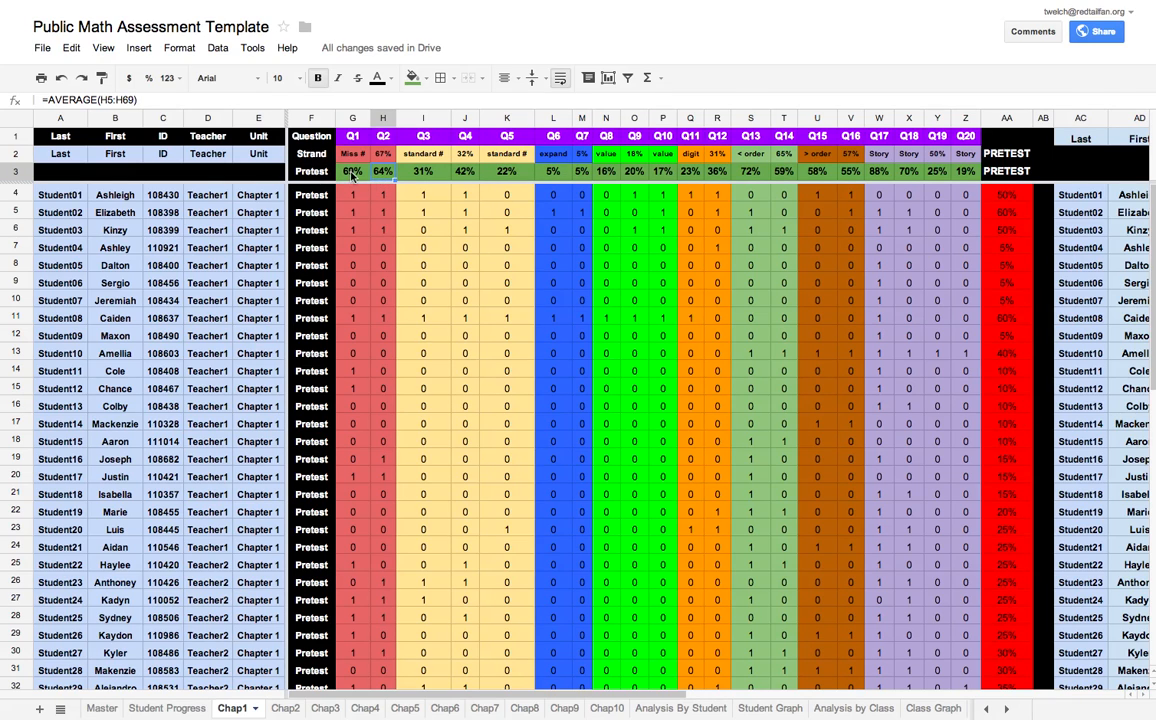
{"action": "key", "text": "Left"}
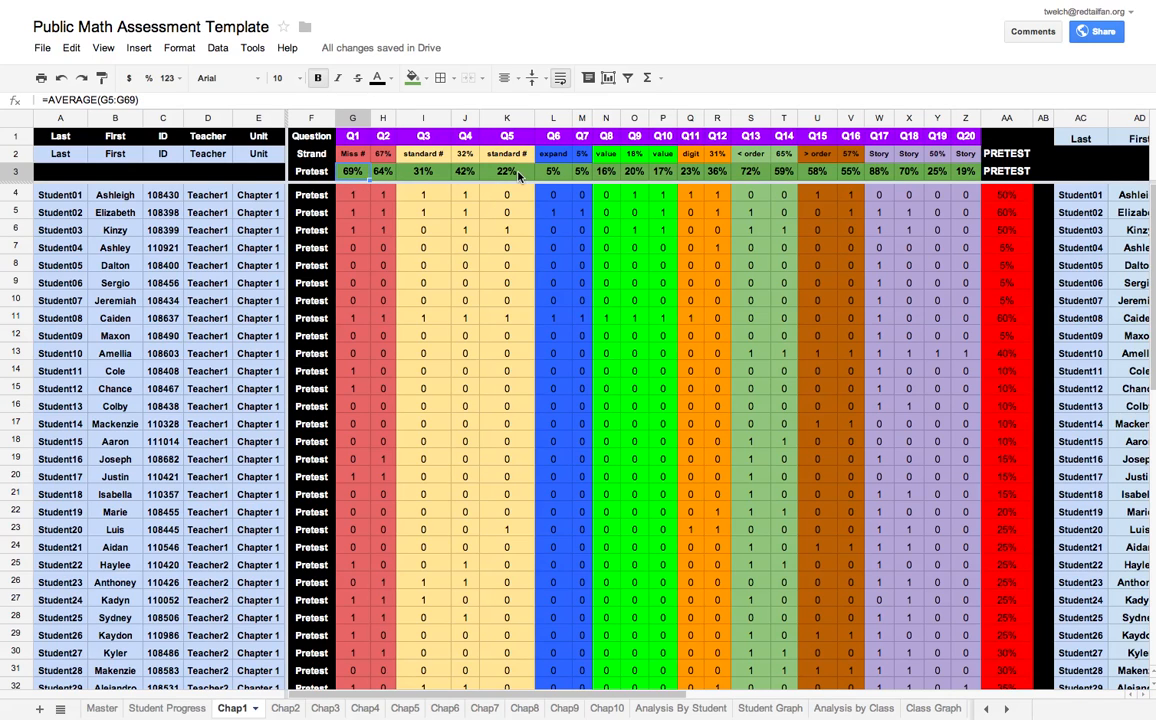
{"action": "left_click", "coordinate": [556, 174]}
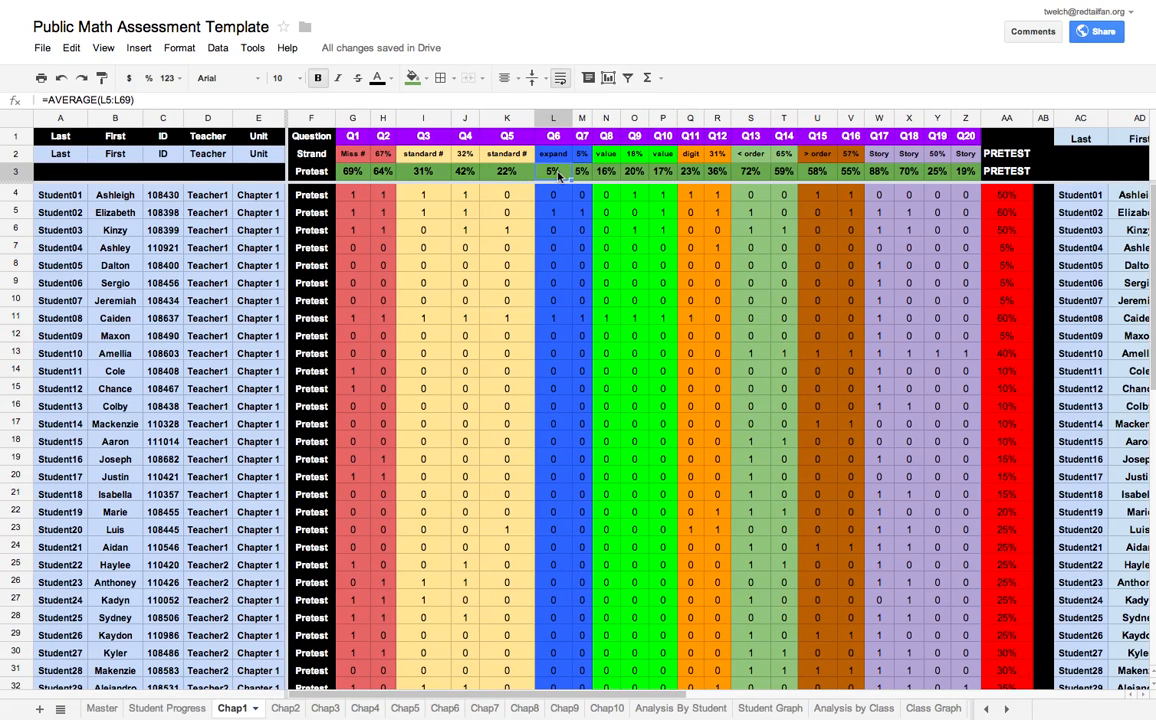
{"action": "key", "text": "Right"}
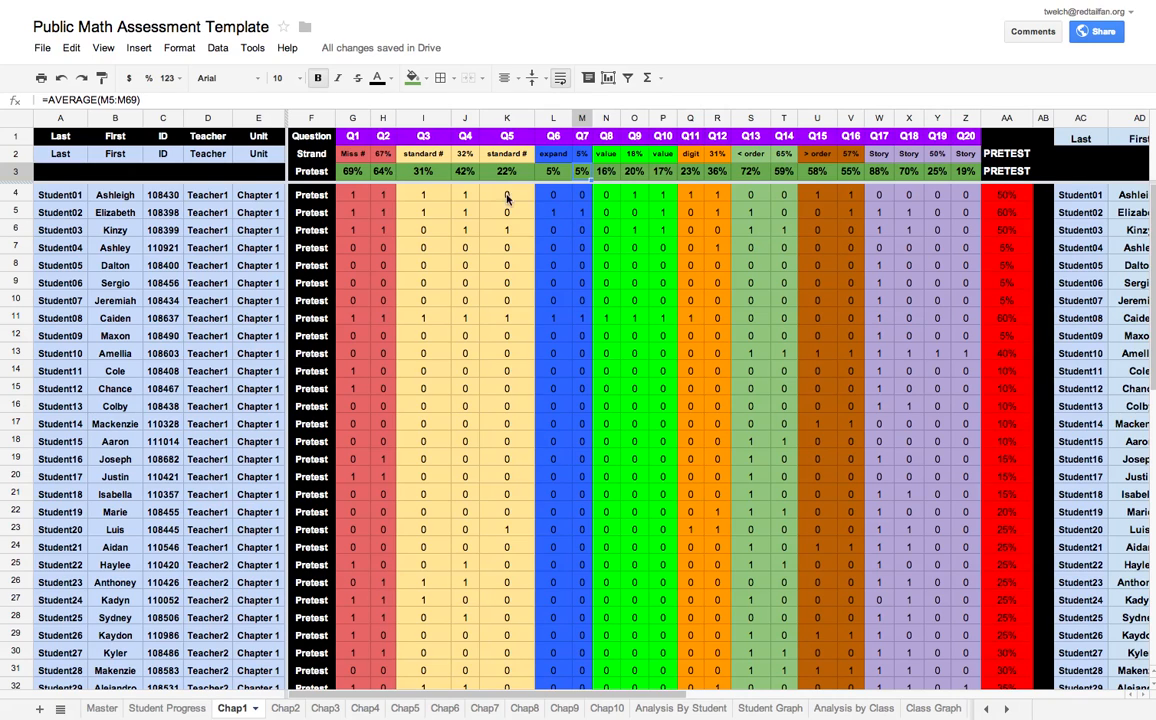
Step: Inspect the Chap1 Strand row and its pretest averaging formulas for the first two strands in H2 and J2
{"action": "left_click", "coordinate": [317, 158]}
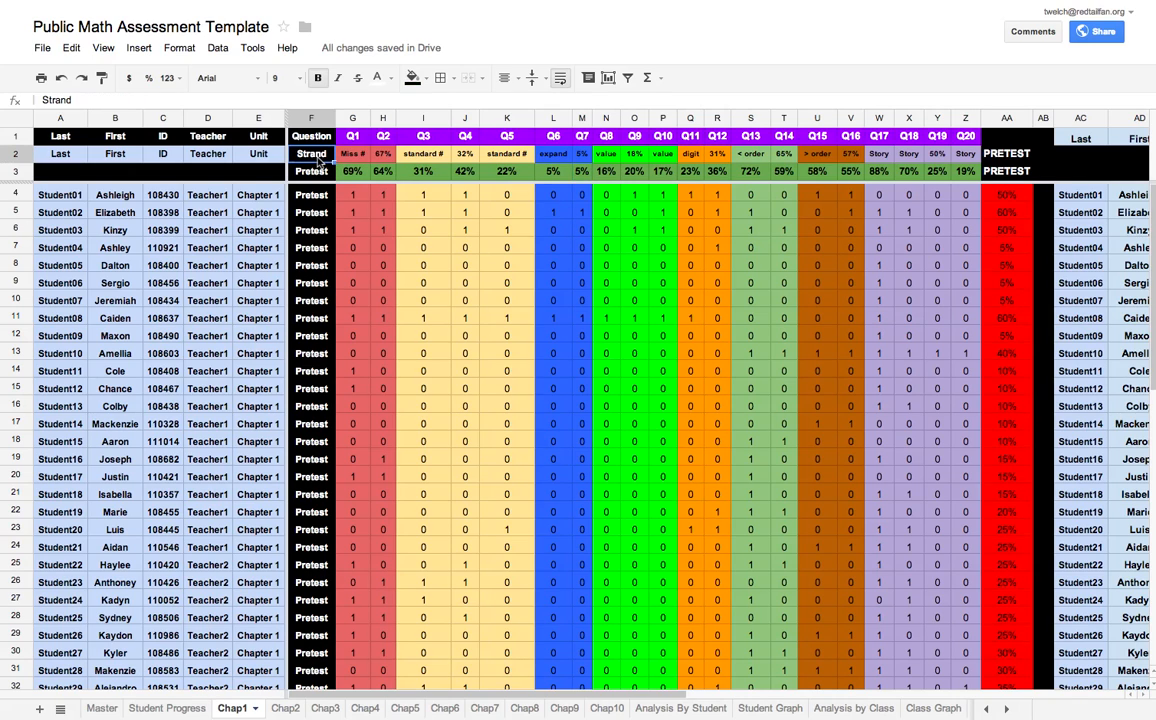
{"action": "left_click", "coordinate": [383, 158]}
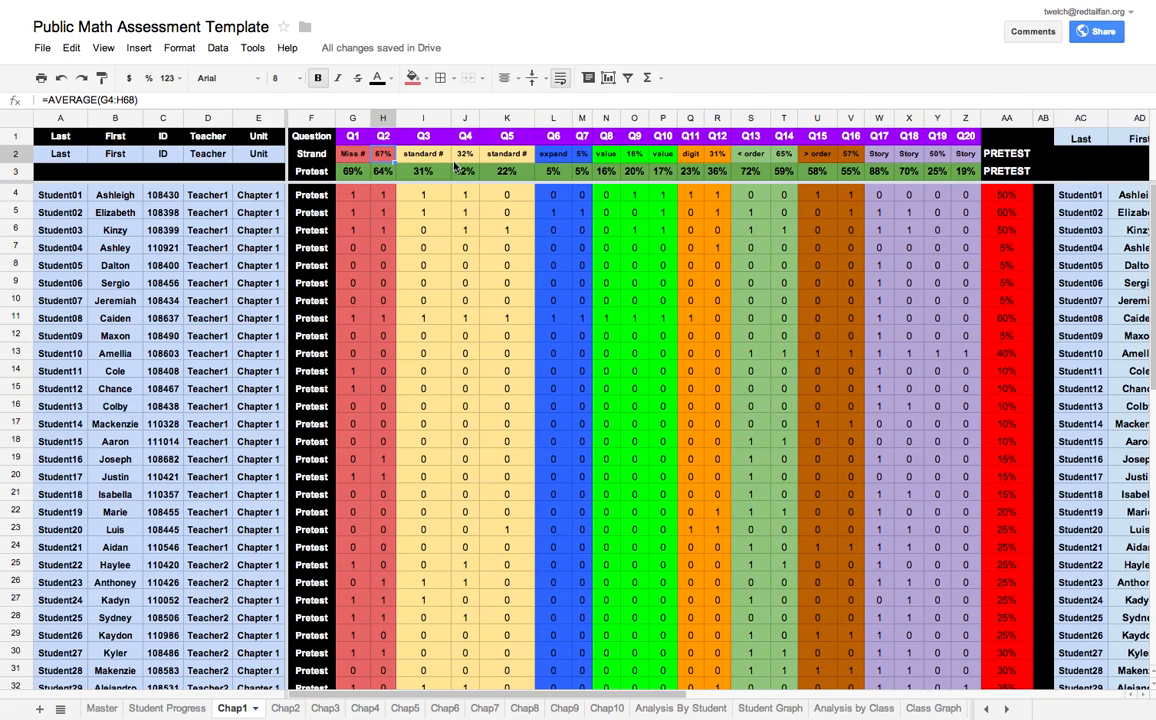
{"action": "key", "text": "Right"}
{"action": "key", "text": "Right"}
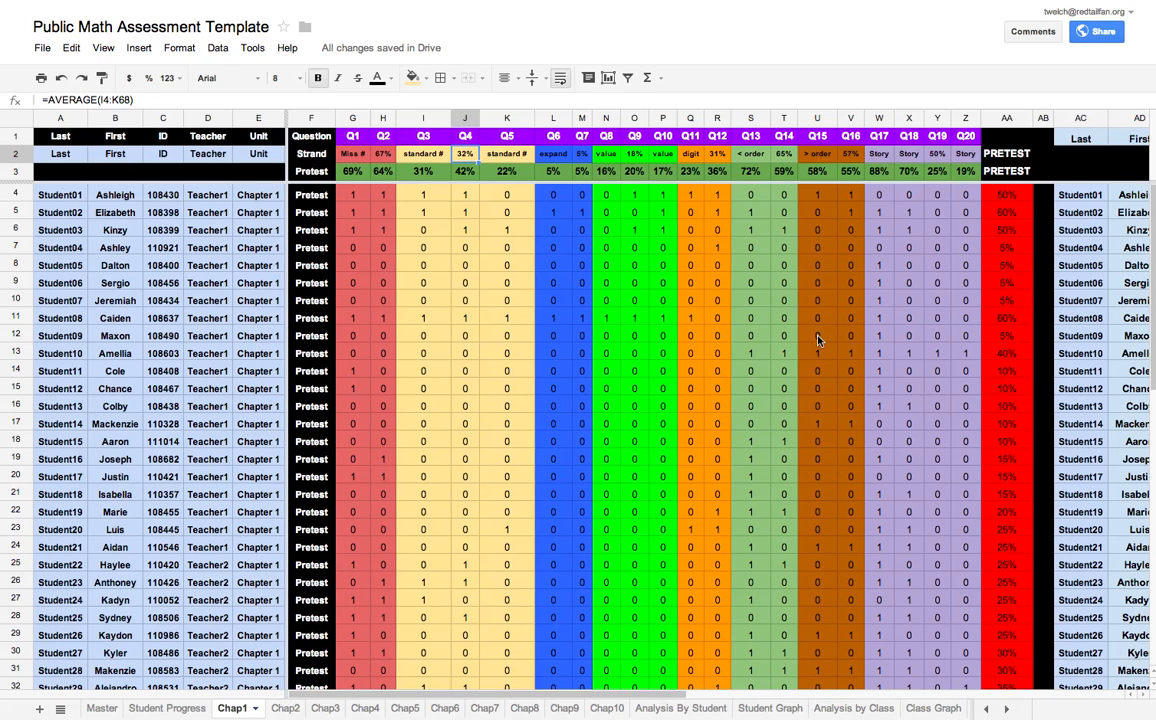
Step: Examine the Chap1 posttest question scores and each student's overall posttest percentage in column BC
{"action": "scroll", "coordinate": [825, 369], "scroll_direction": "right", "scroll_amount": 10}
{"action": "scroll", "coordinate": [840, 369], "scroll_direction": "down", "scroll_amount": 5}
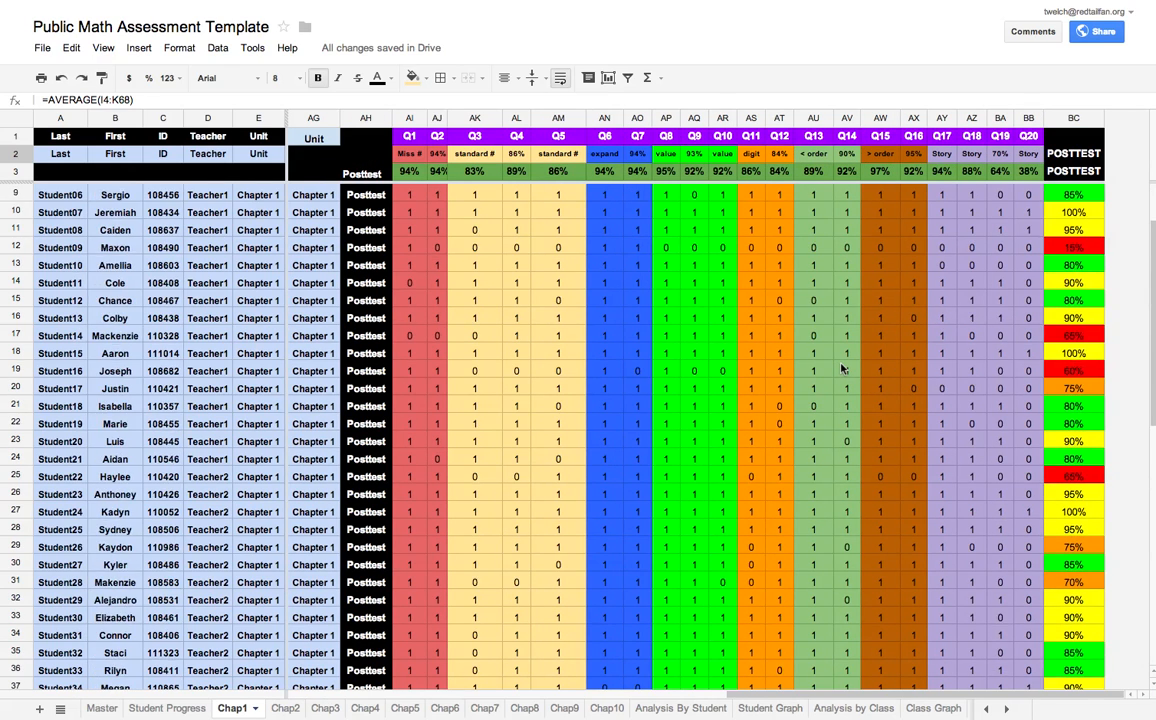
{"action": "scroll", "coordinate": [840, 369], "scroll_direction": "up", "scroll_amount": 3}
{"action": "scroll", "coordinate": [840, 369], "scroll_direction": "down", "scroll_amount": 10}
{"action": "scroll", "coordinate": [840, 369], "scroll_direction": "left", "scroll_amount": 3}
{"action": "scroll", "coordinate": [840, 369], "scroll_direction": "down", "scroll_amount": 5}
{"action": "scroll", "coordinate": [840, 369], "scroll_direction": "left", "scroll_amount": 3}
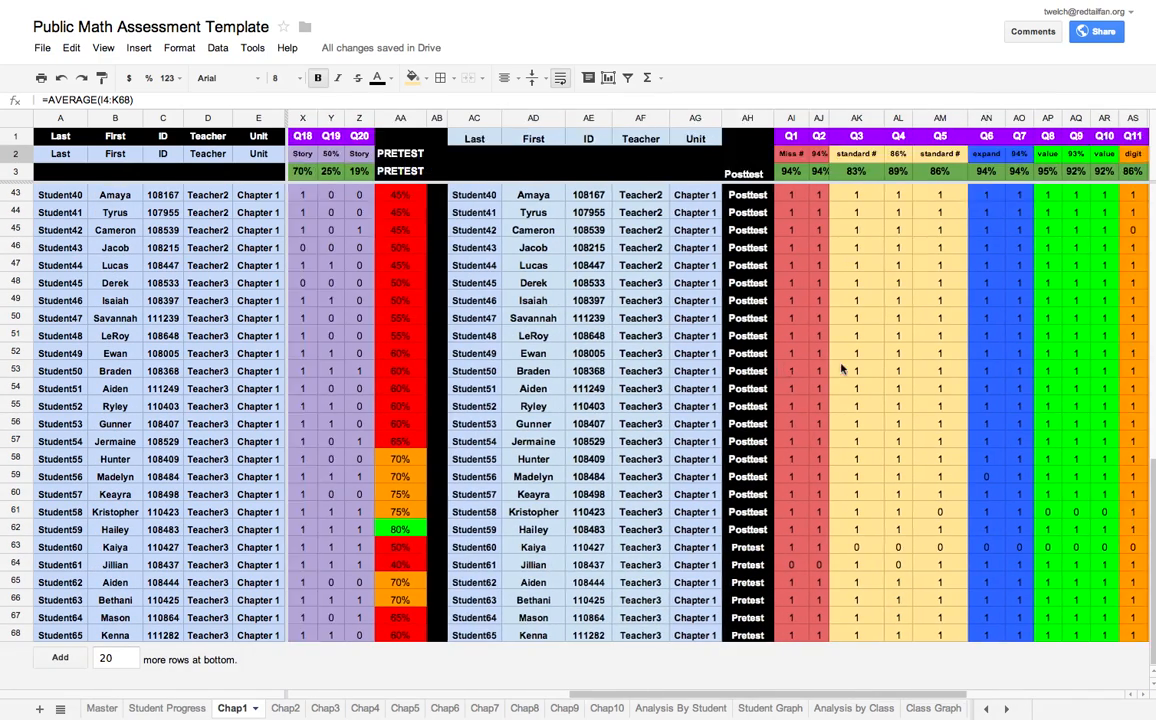
{"action": "scroll", "coordinate": [840, 369], "scroll_direction": "right", "scroll_amount": 5}
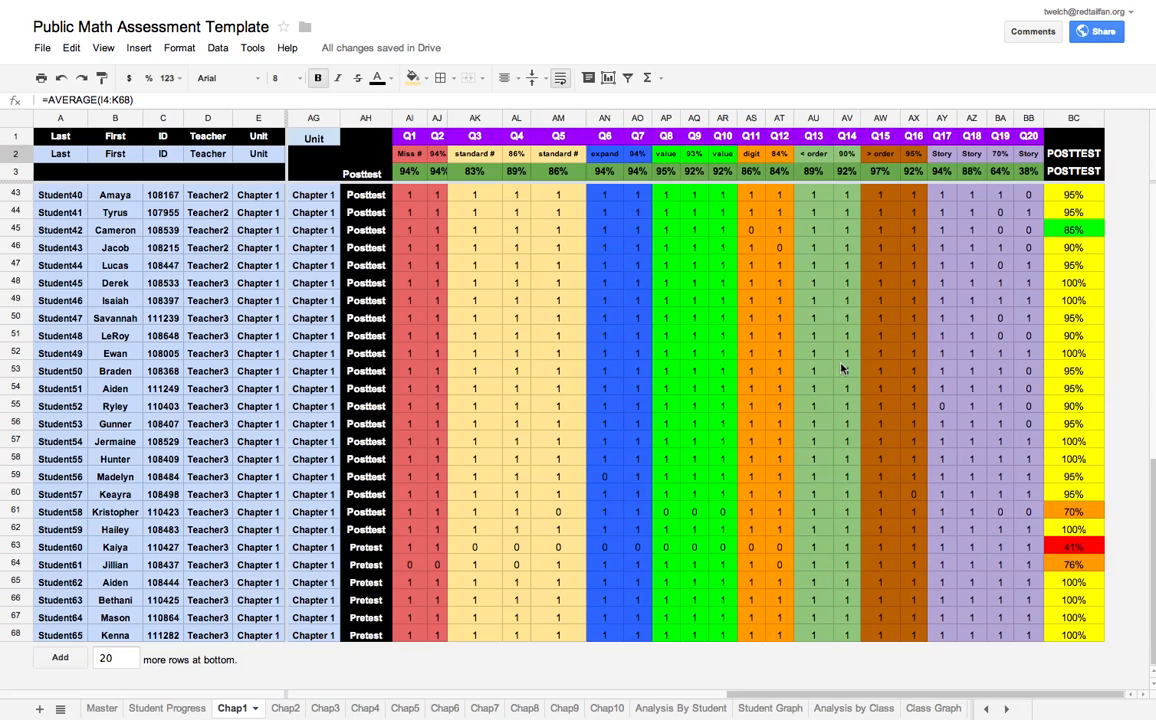
{"action": "scroll", "coordinate": [840, 369], "scroll_direction": "up", "scroll_amount": 20}
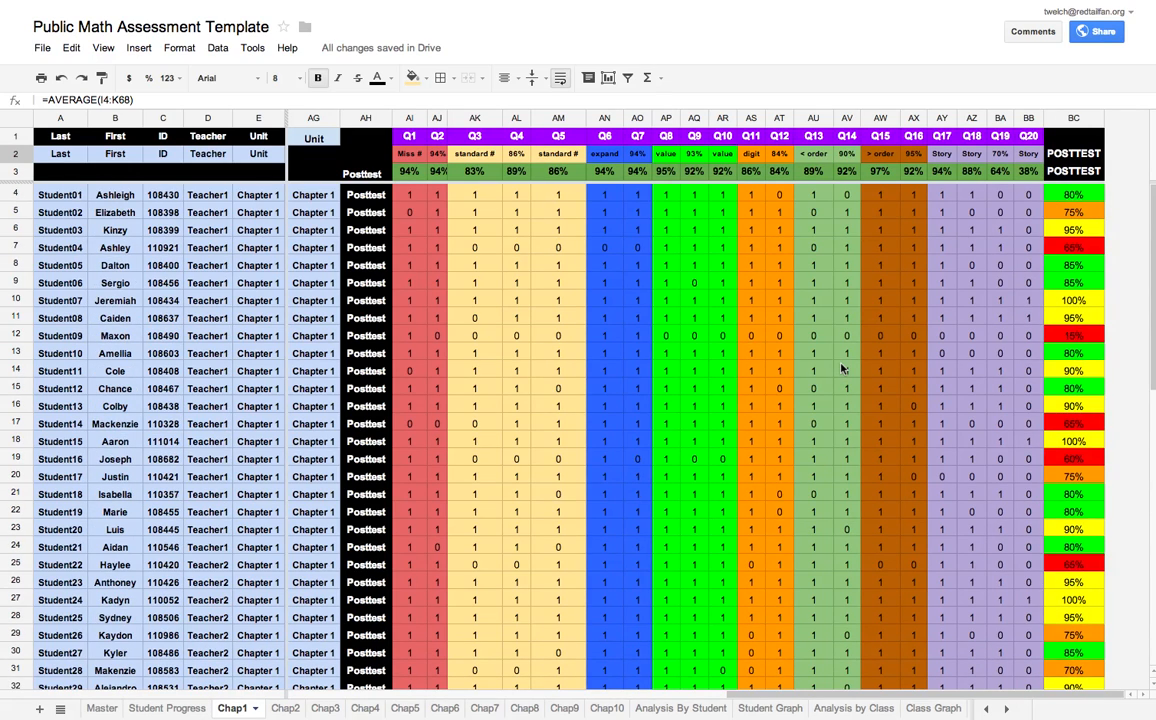
{"action": "scroll", "coordinate": [840, 369], "scroll_direction": "left", "scroll_amount": 5}
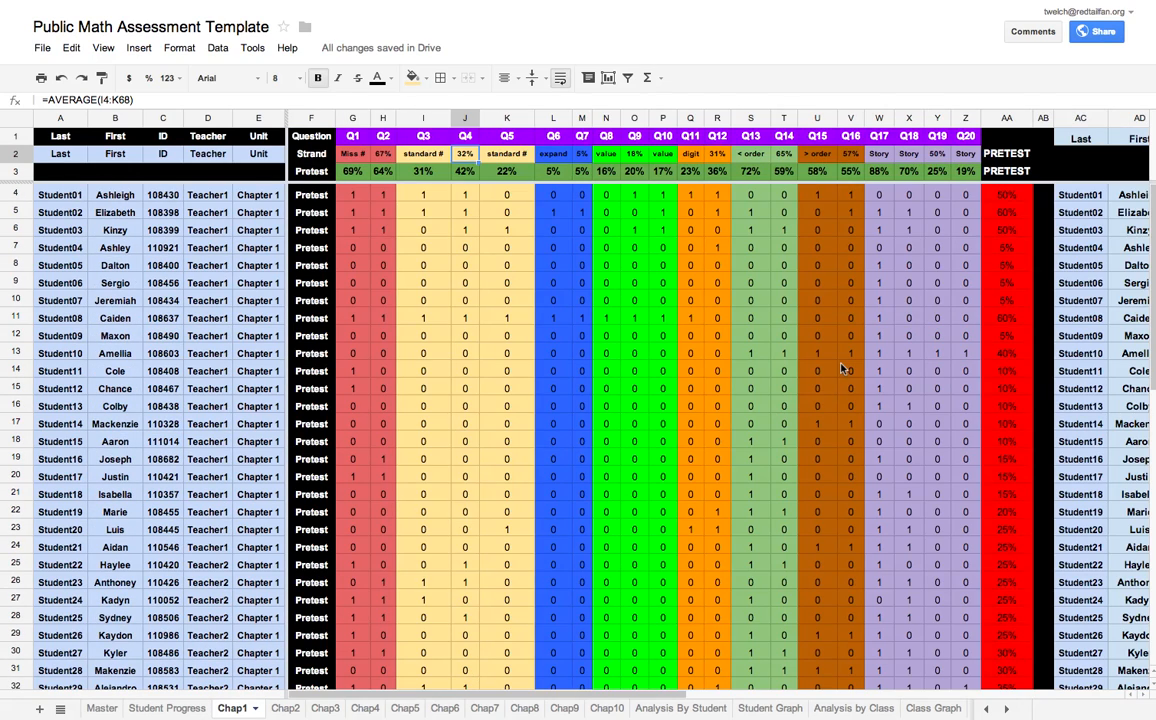
Step: Hide the repeated student information columns AC through AH between the Chap1 pretest and posttest scores
{"action": "scroll", "coordinate": [840, 369], "scroll_direction": "right", "scroll_amount": 3}
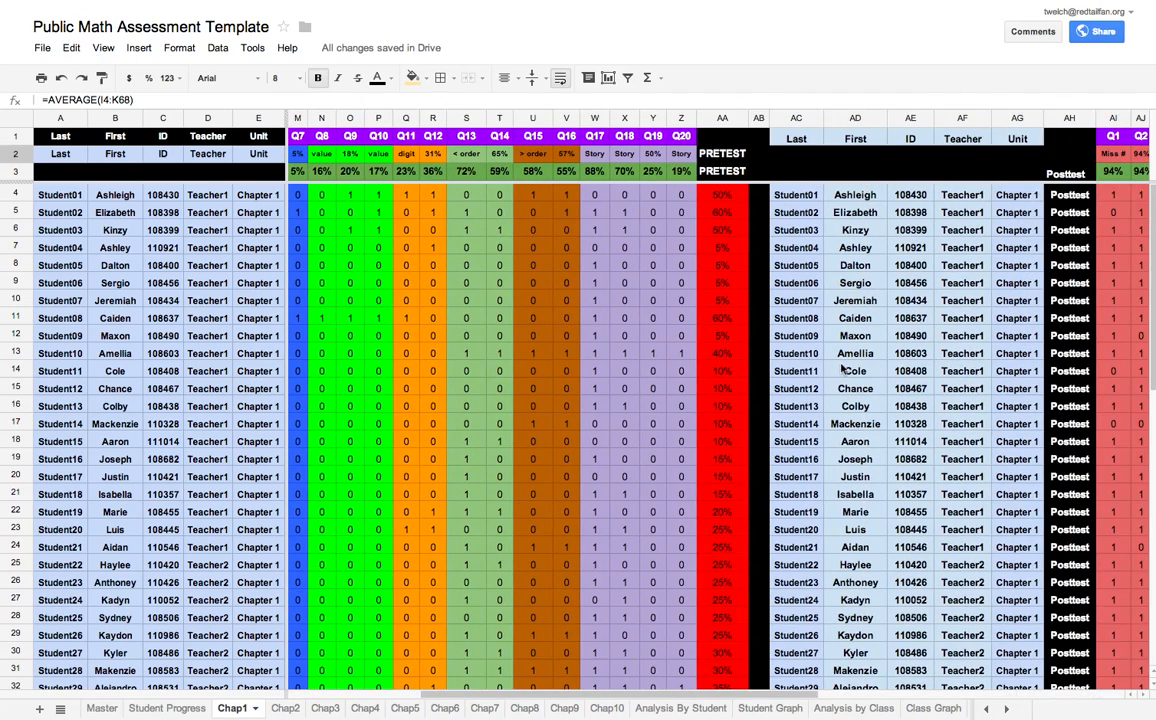
{"action": "scroll", "coordinate": [842, 369], "scroll_direction": "right", "scroll_amount": 4}
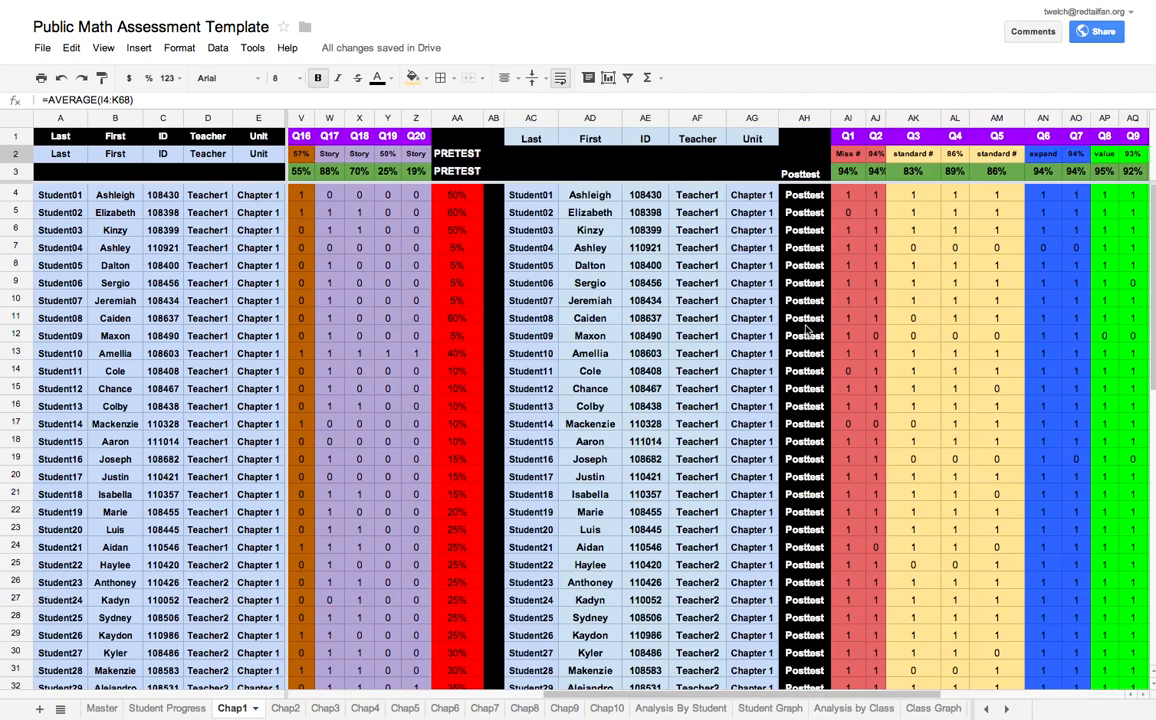
{"action": "scroll", "coordinate": [520, 195], "scroll_direction": "right", "scroll_amount": 4}
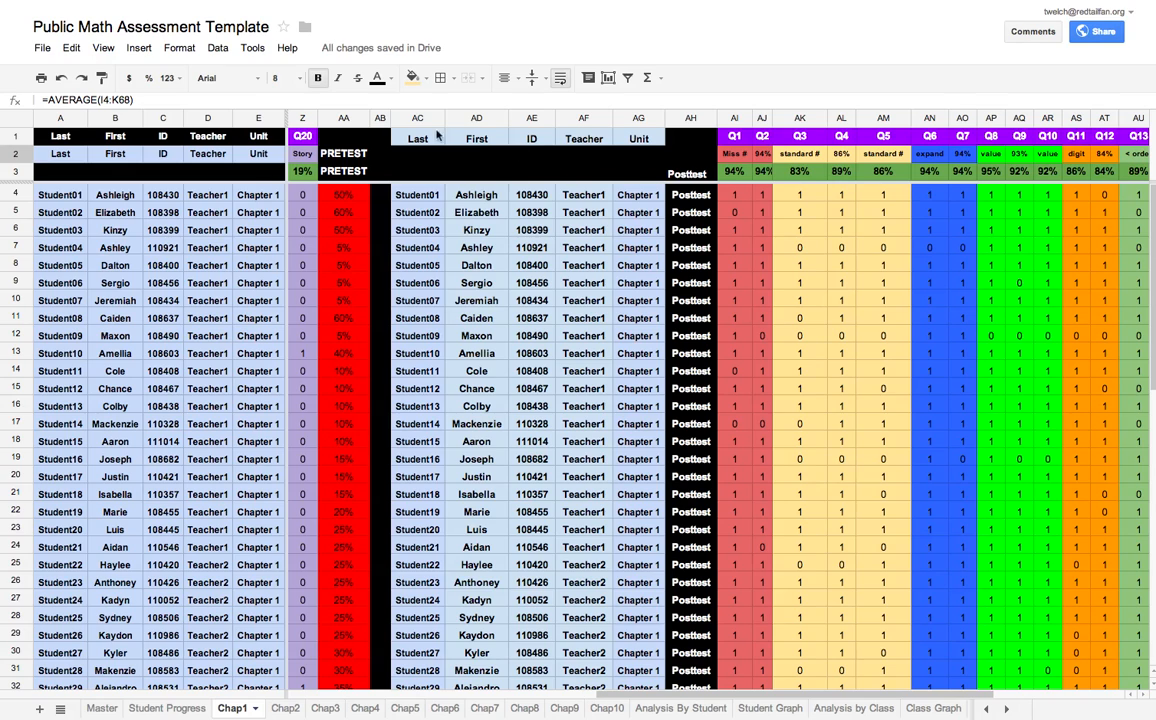
{"action": "left_click_drag", "start_coordinate": [400, 118], "coordinate": [674, 125]}
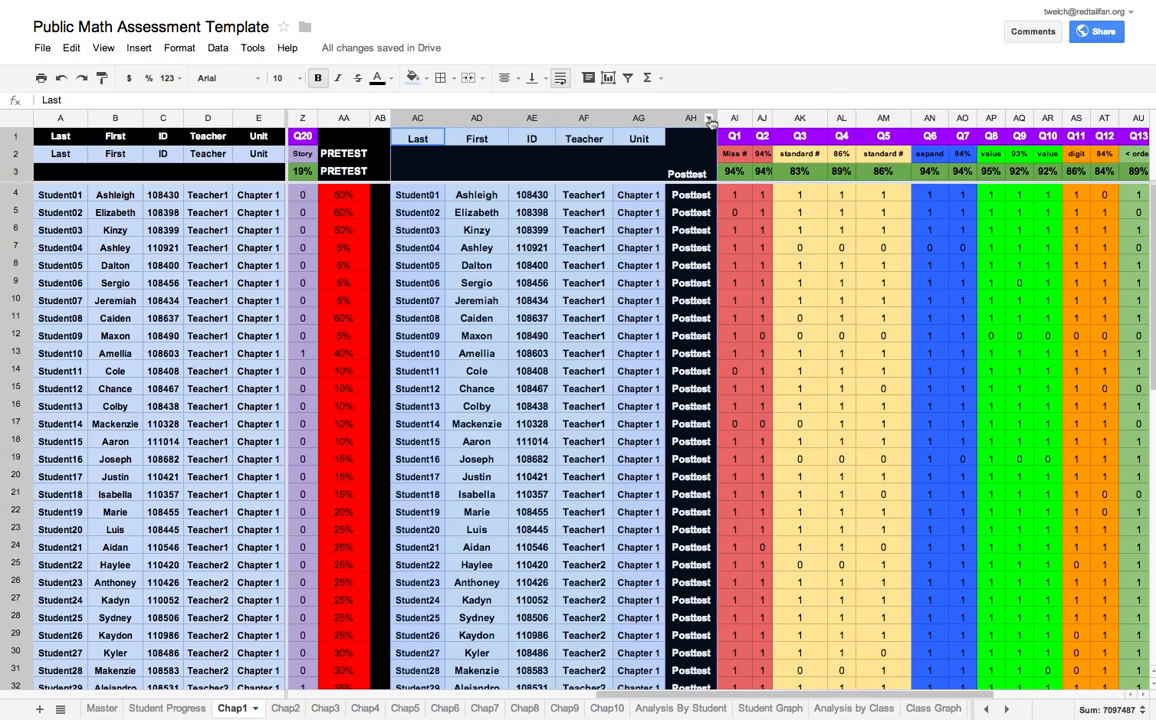
{"action": "left_click", "coordinate": [709, 120]}
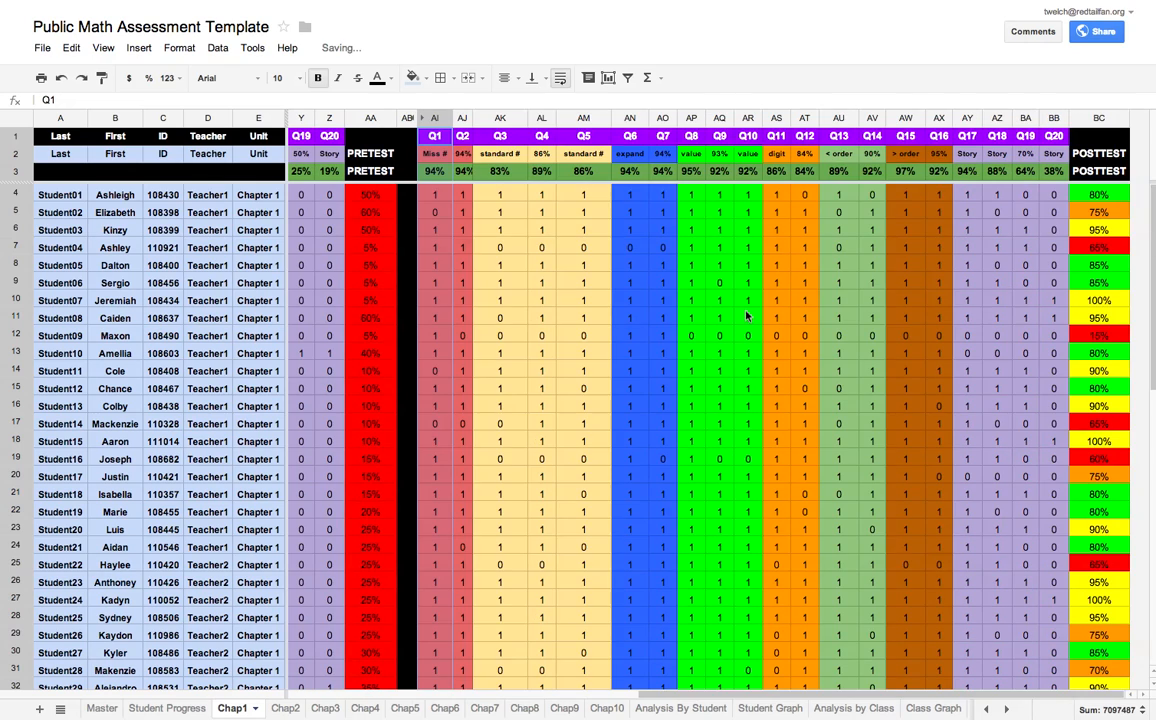
{"action": "left_click", "coordinate": [747, 314]}
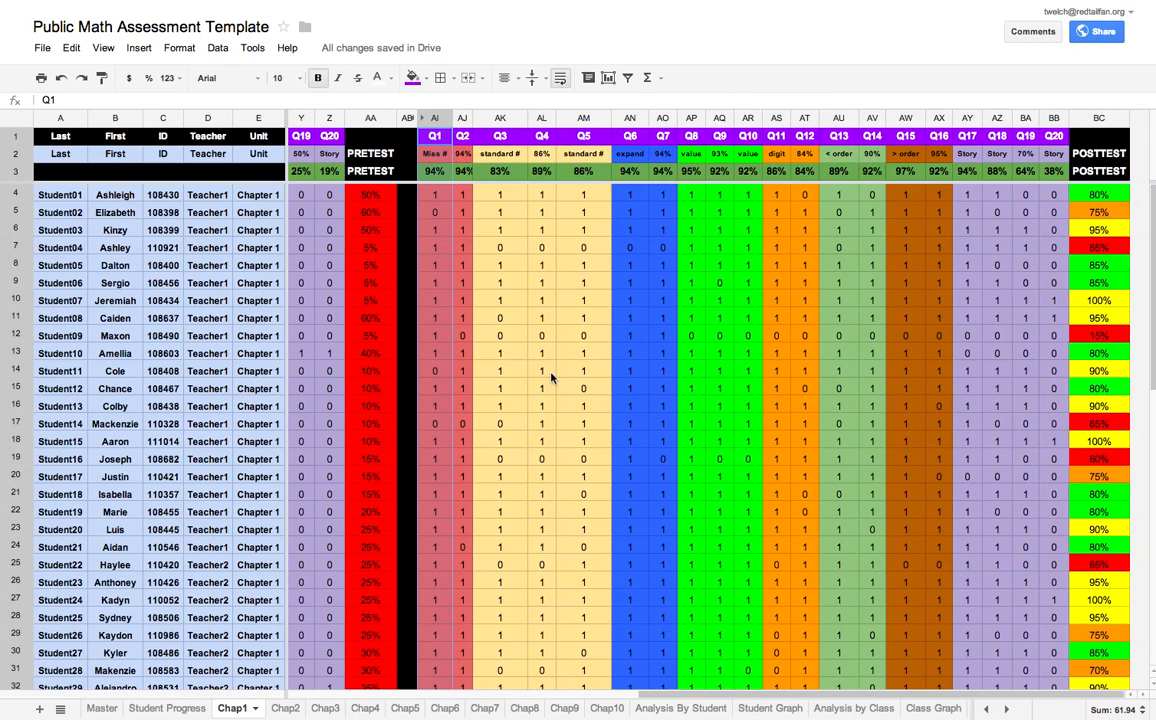
Step: Compare the Chap1 pretest scores with the posttest scores across the student rows
{"action": "scroll", "coordinate": [560, 377], "scroll_direction": "left", "scroll_amount": 10}
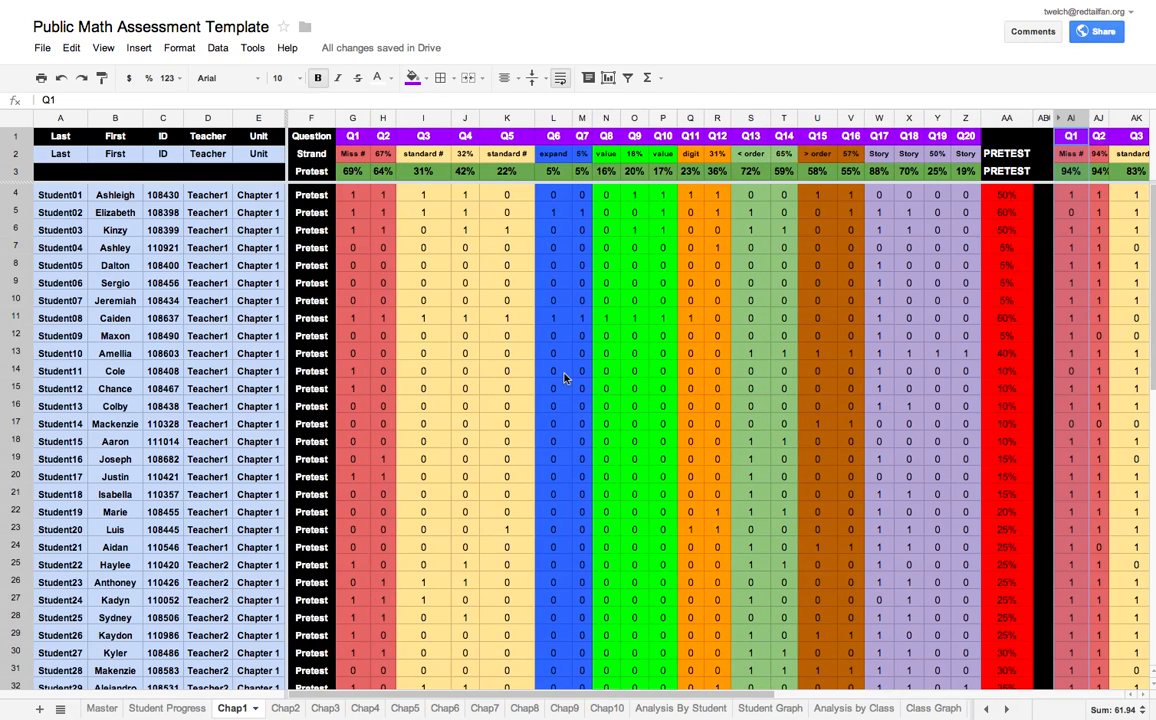
{"action": "scroll", "coordinate": [563, 377], "scroll_direction": "down", "scroll_amount": 3}
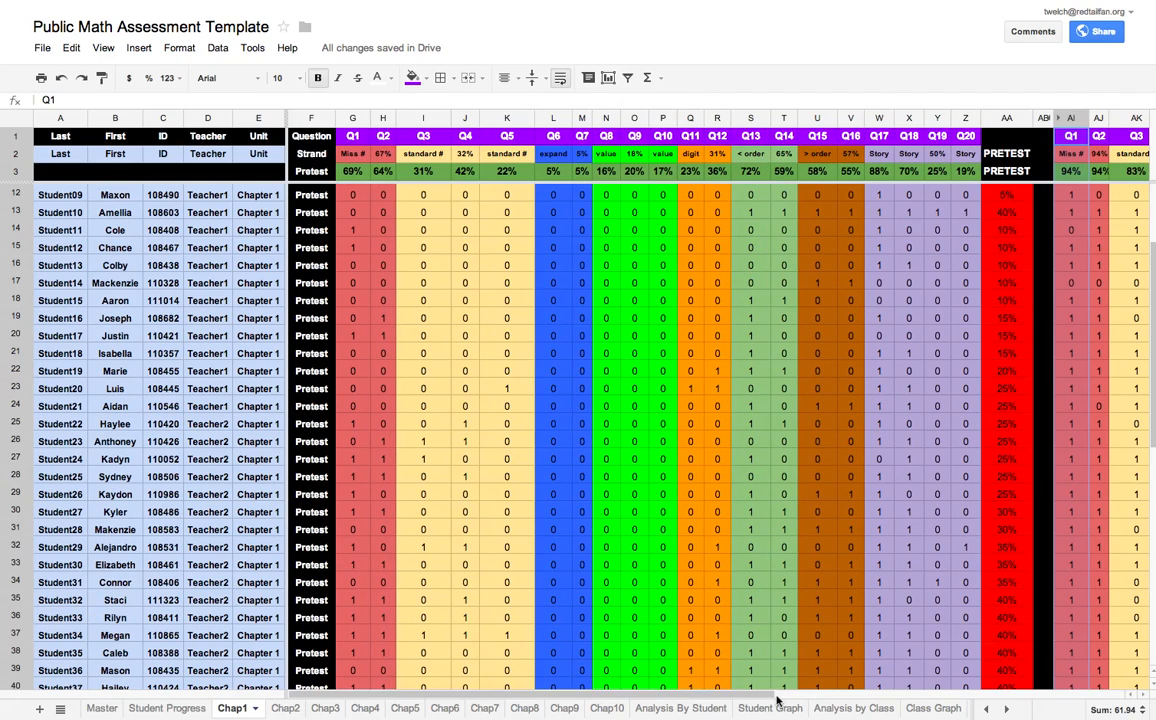
{"action": "left_click_drag", "start_coordinate": [766, 702], "coordinate": [1135, 703]}
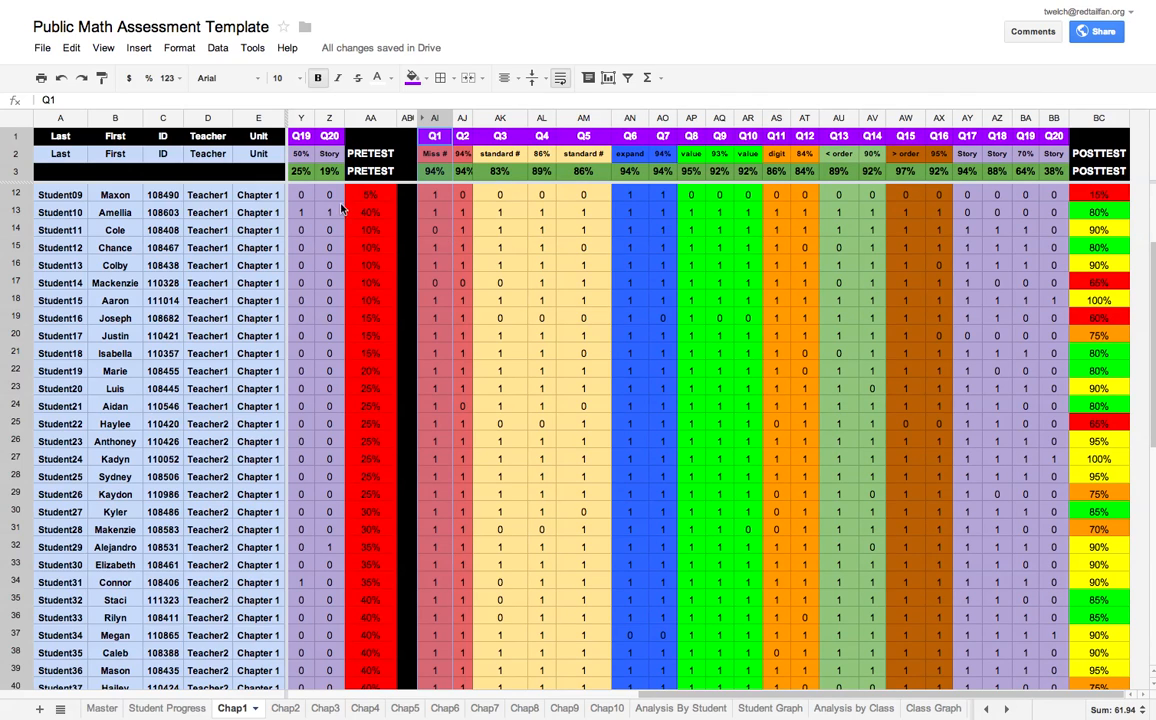
{"action": "scroll", "coordinate": [162, 225], "scroll_direction": "up", "scroll_amount": 3}
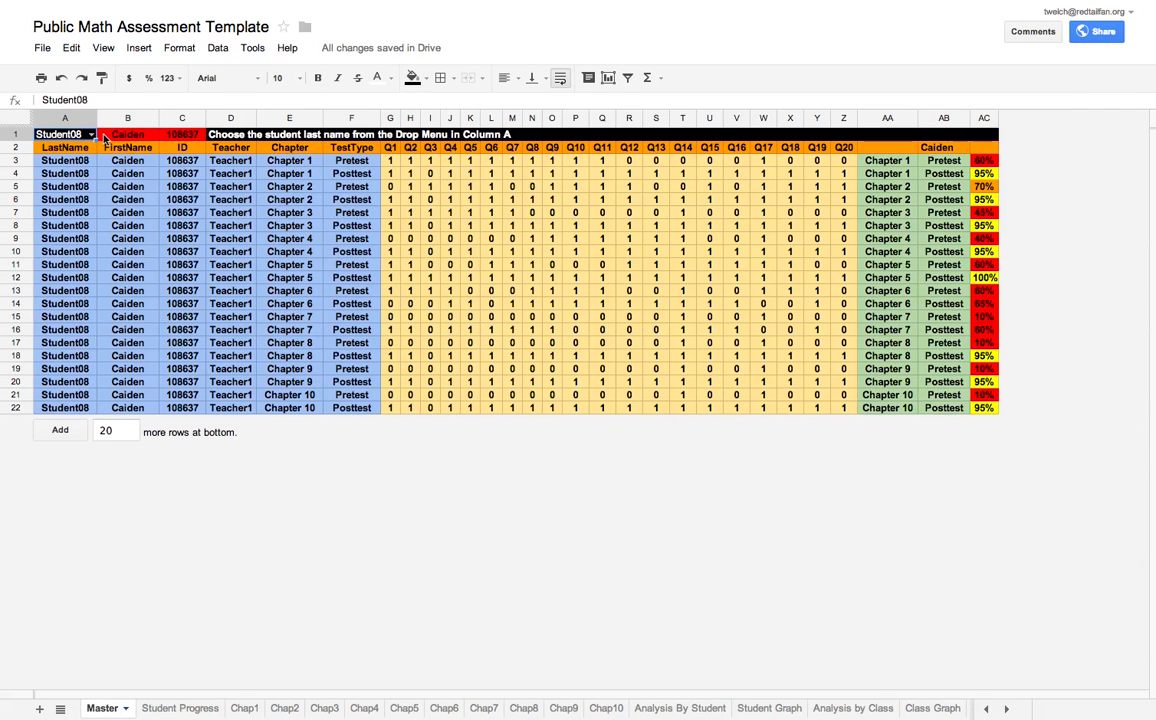
Step: Choose Student01 in cell A1 of the Master sheet and view that student's Student Progress chart
{"action": "left_click", "coordinate": [89, 134]}
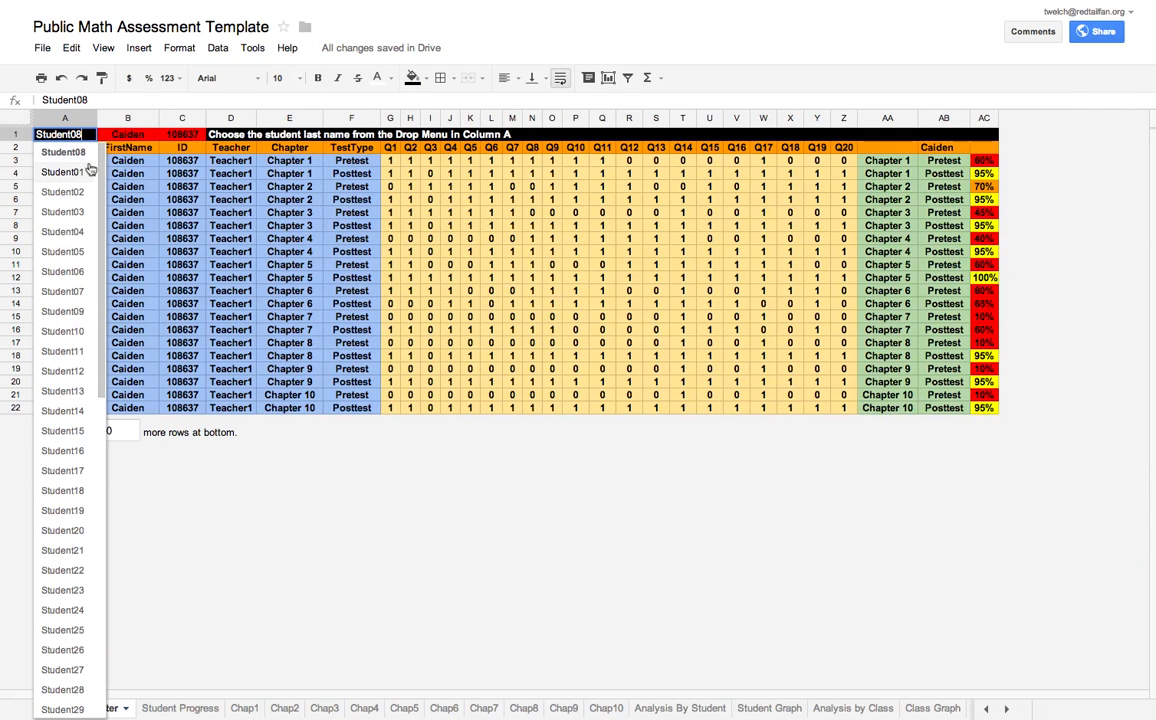
{"action": "left_click", "coordinate": [70, 172]}
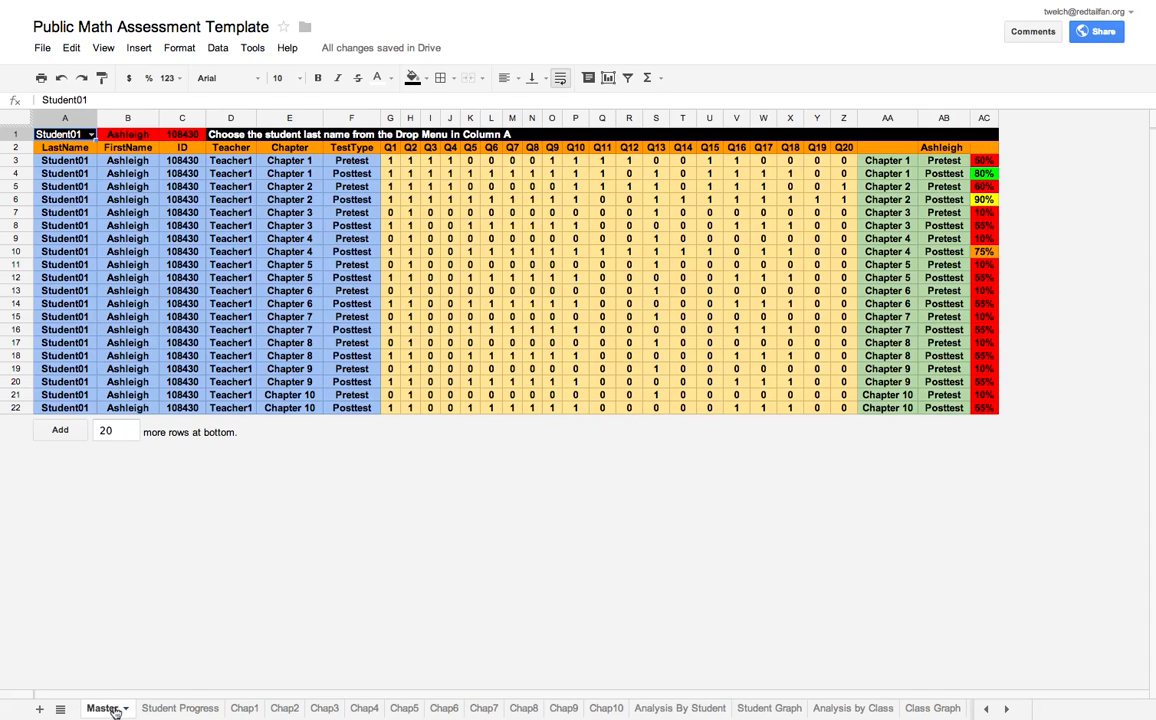
{"action": "left_click", "coordinate": [157, 709]}
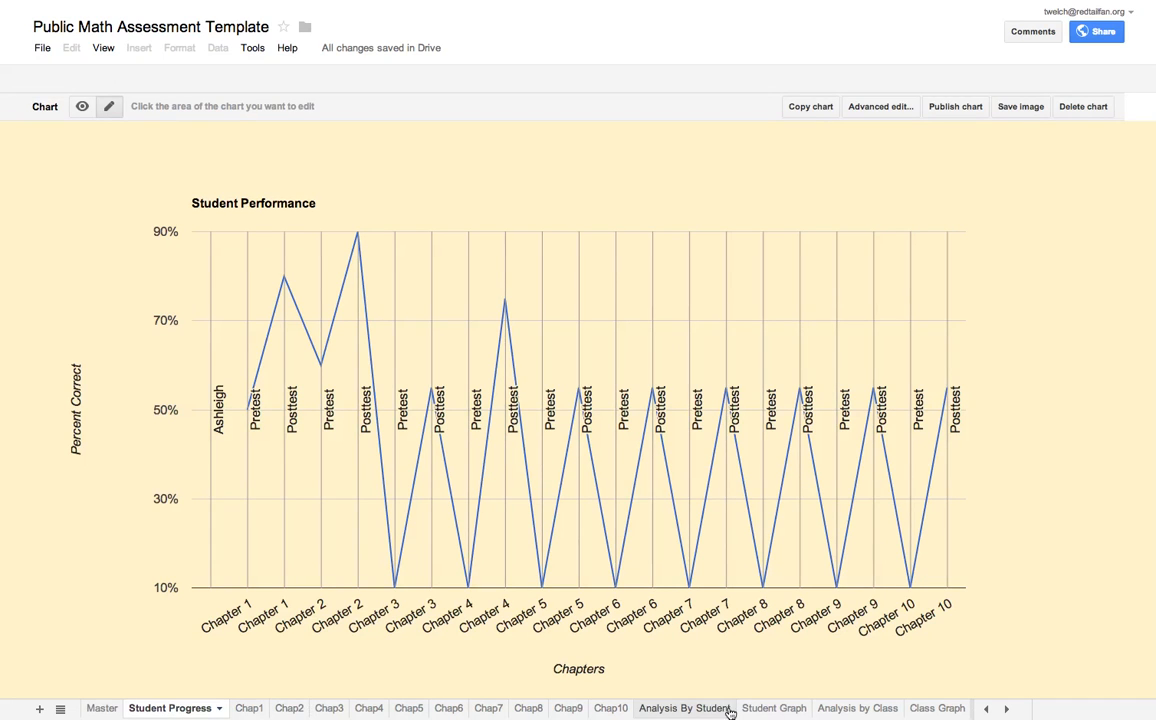
Step: Review the Analysis By Student report, the Student Graph, the Analysis by Class report and the Class Graph
{"action": "left_click", "coordinate": [708, 709]}
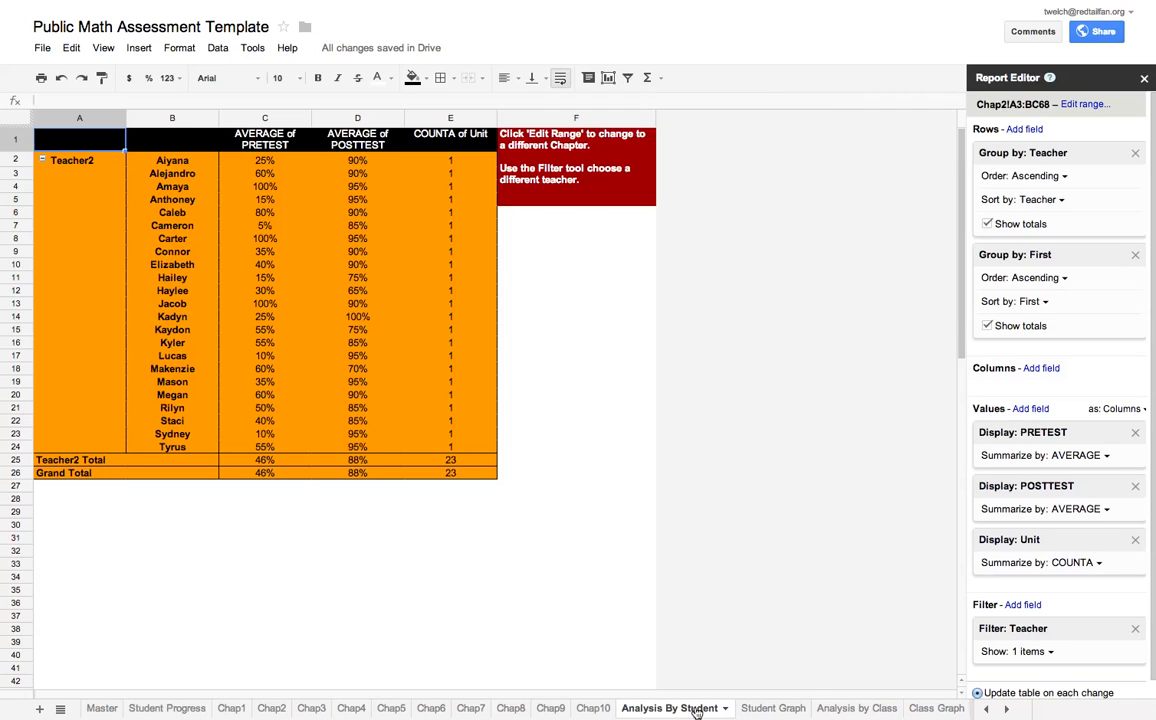
{"action": "left_click", "coordinate": [770, 709]}
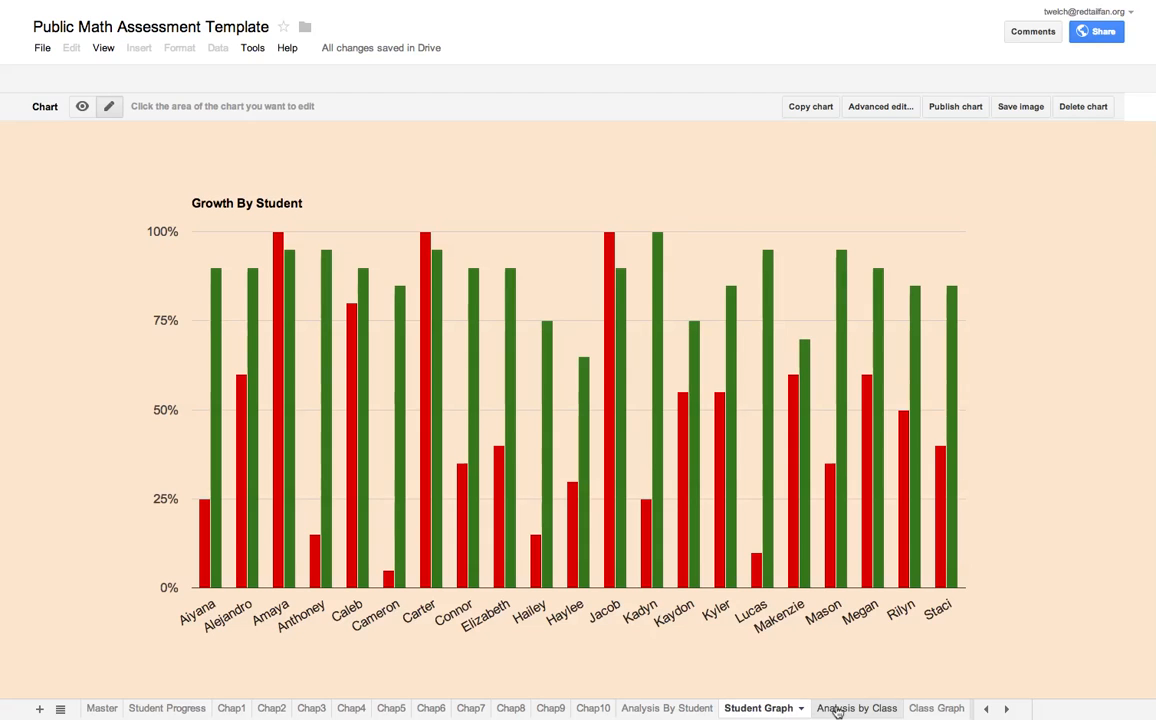
{"action": "left_click", "coordinate": [838, 709]}
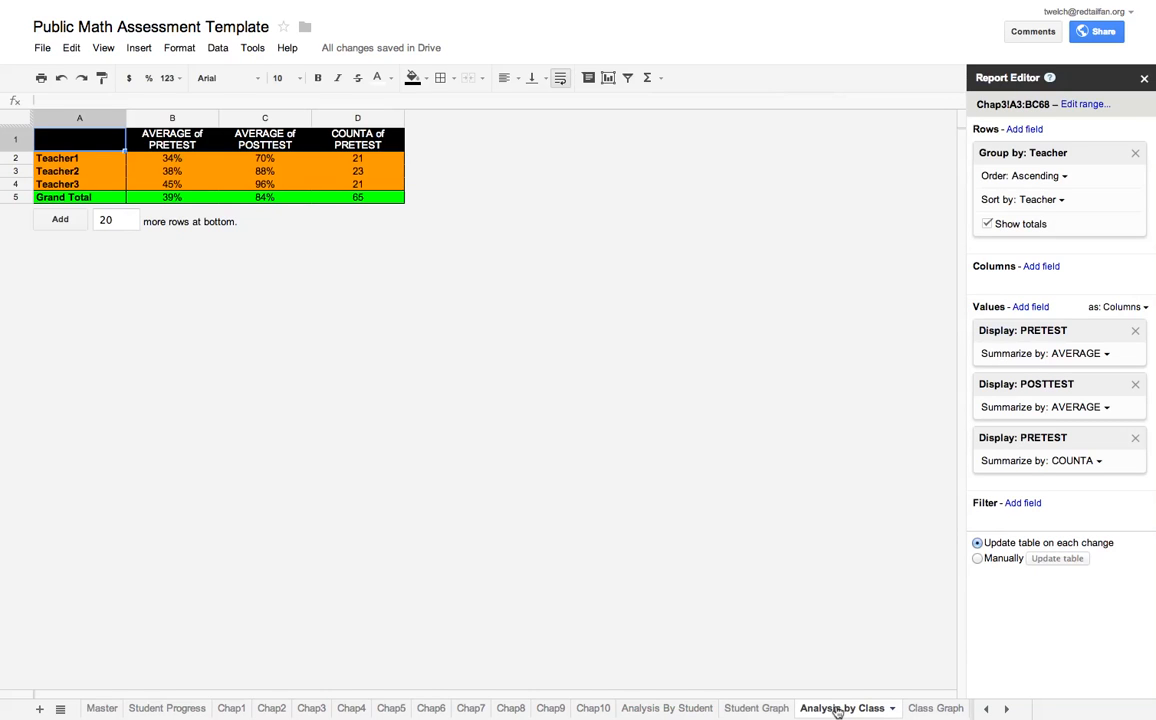
{"action": "left_click", "coordinate": [920, 708]}
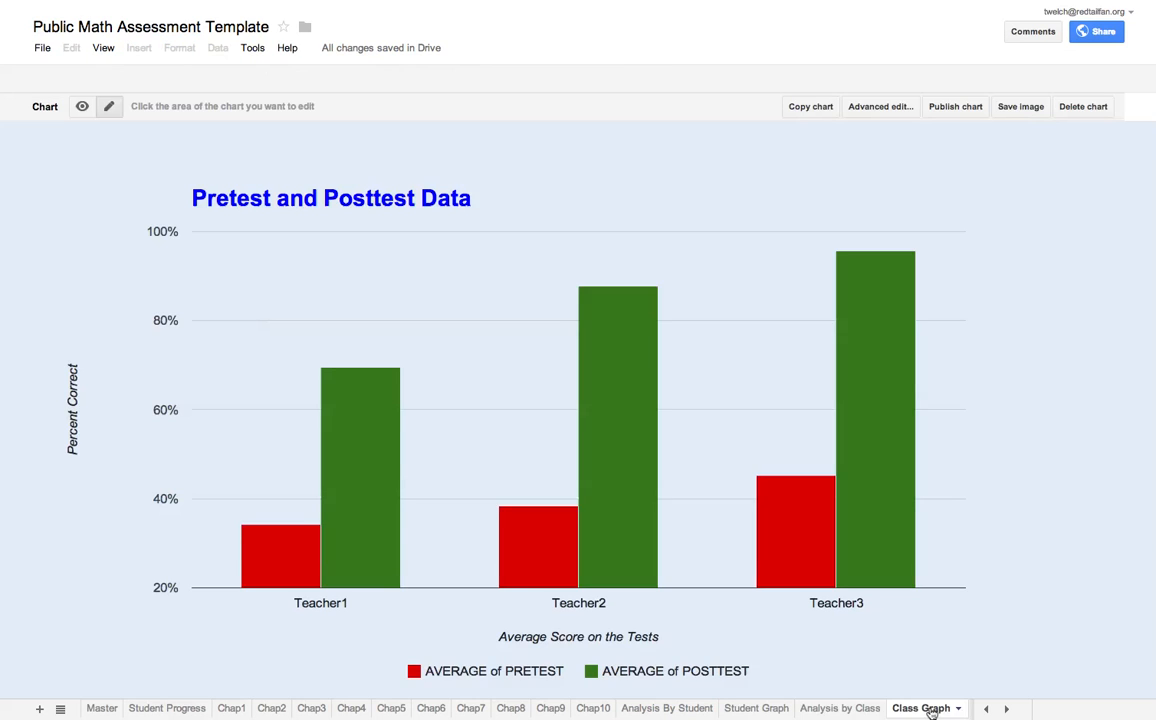